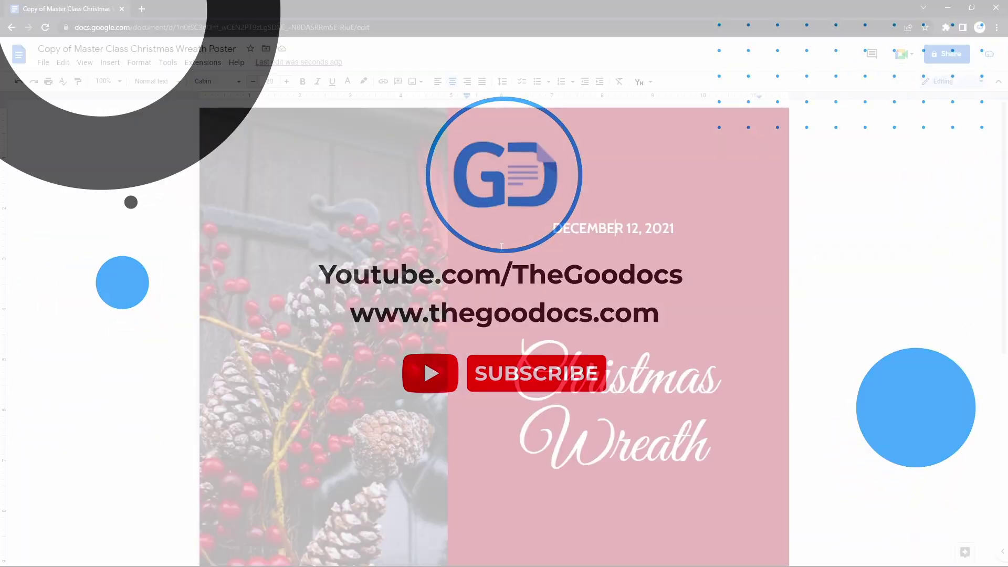
- Scroll through the poster and select the wreath photo, the date and the Christmas Wreath title
scroll(501, 247, "down", 2)
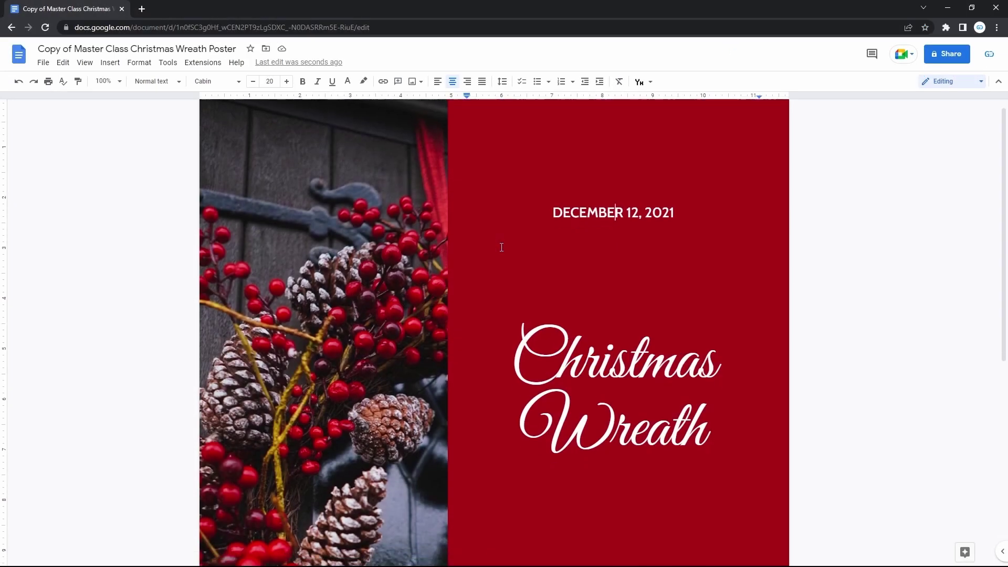
scroll(502, 246, "down", 6)
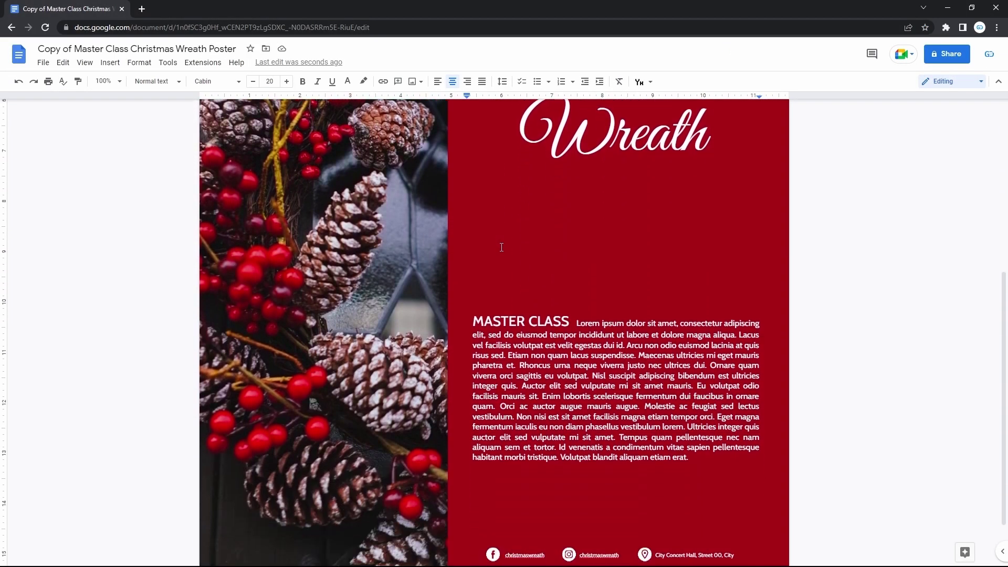
scroll(501, 247, "down", 2)
scroll(502, 247, "up", 6)
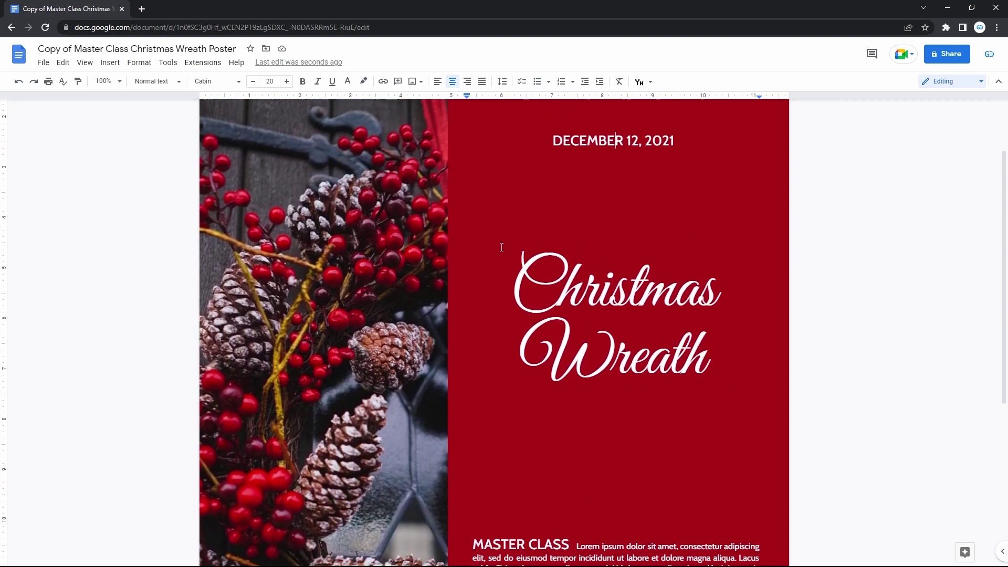
scroll(502, 247, "up", 3)
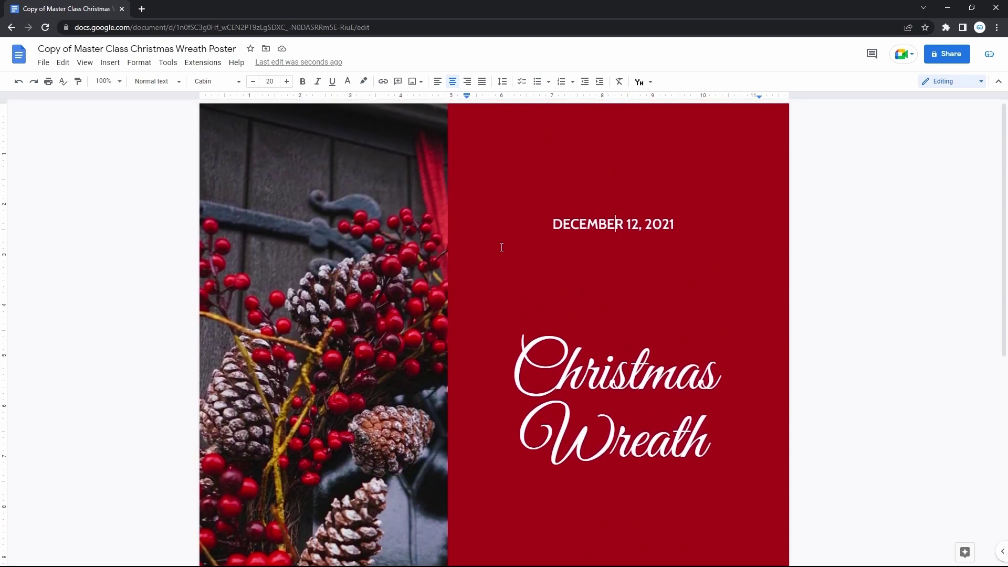
left_click(421, 203)
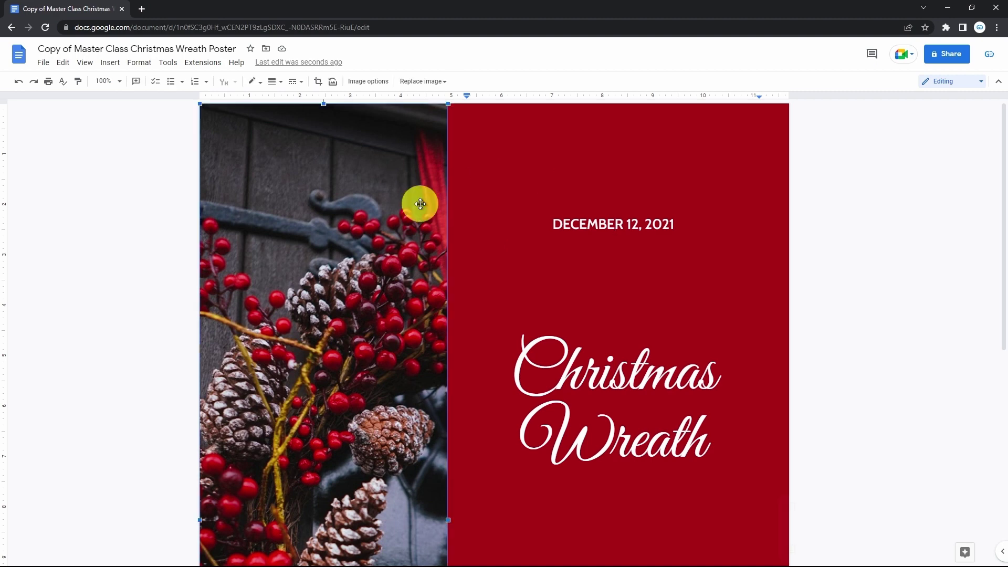
left_click(606, 217)
scroll(599, 224, "down", 3)
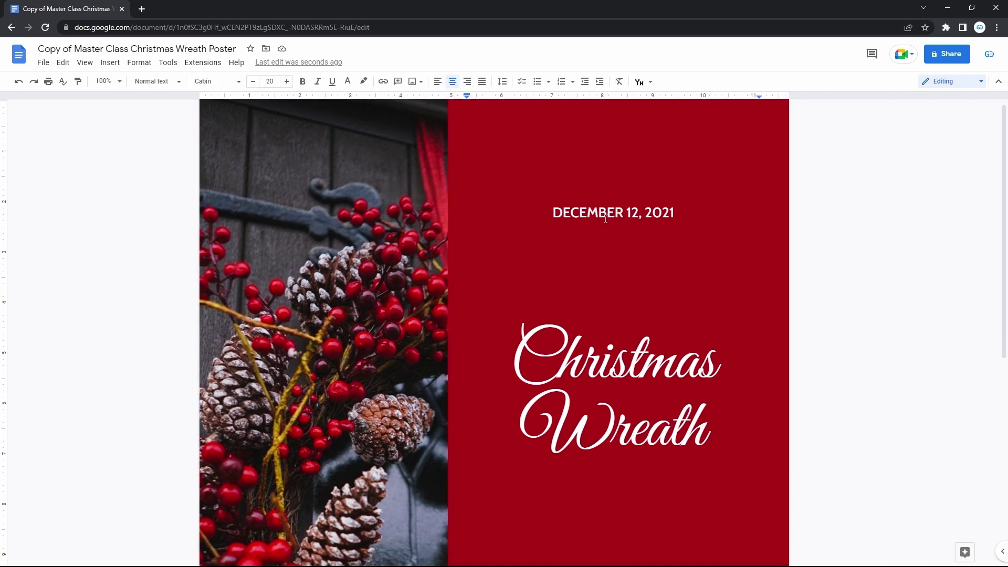
left_click_drag(521, 277, 728, 346)
left_click(679, 306)
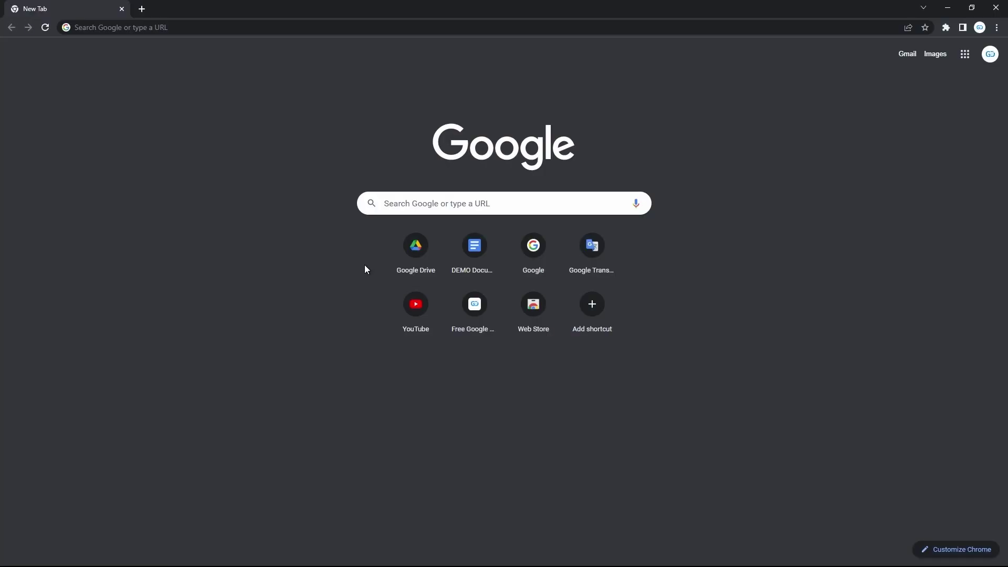
- Go to google.com and bring up the Google account sign-in page
type("g")
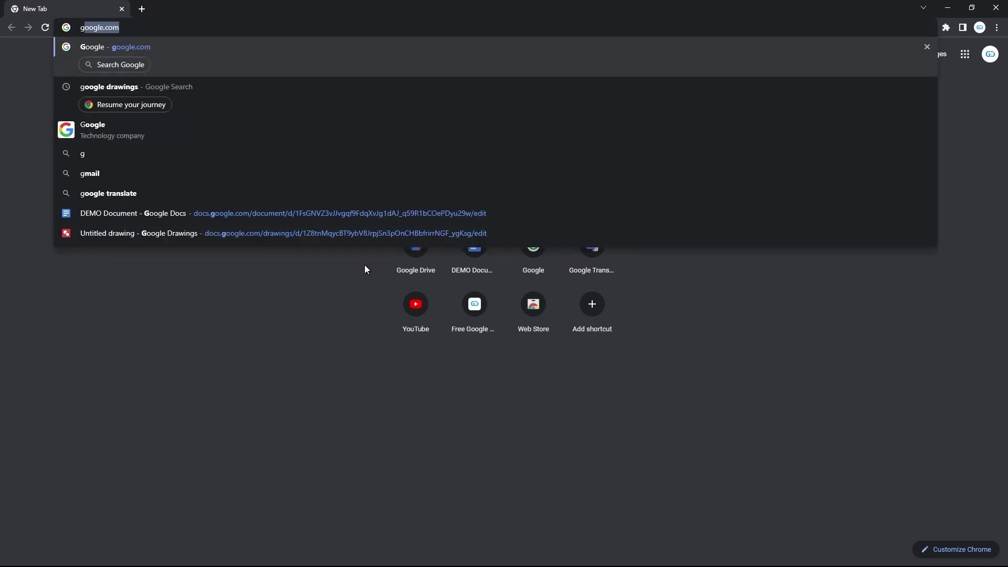
key("Return")
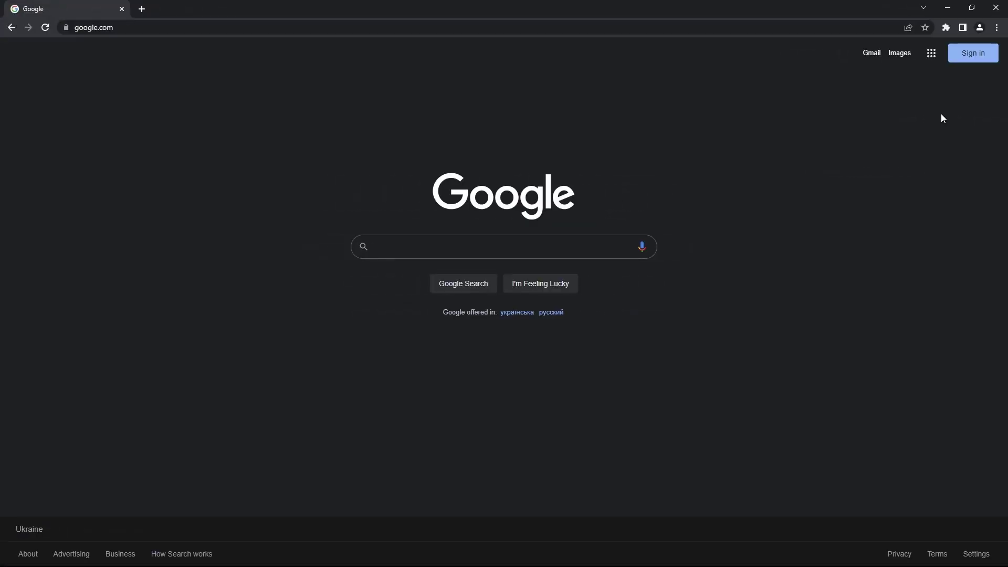
left_click(966, 58)
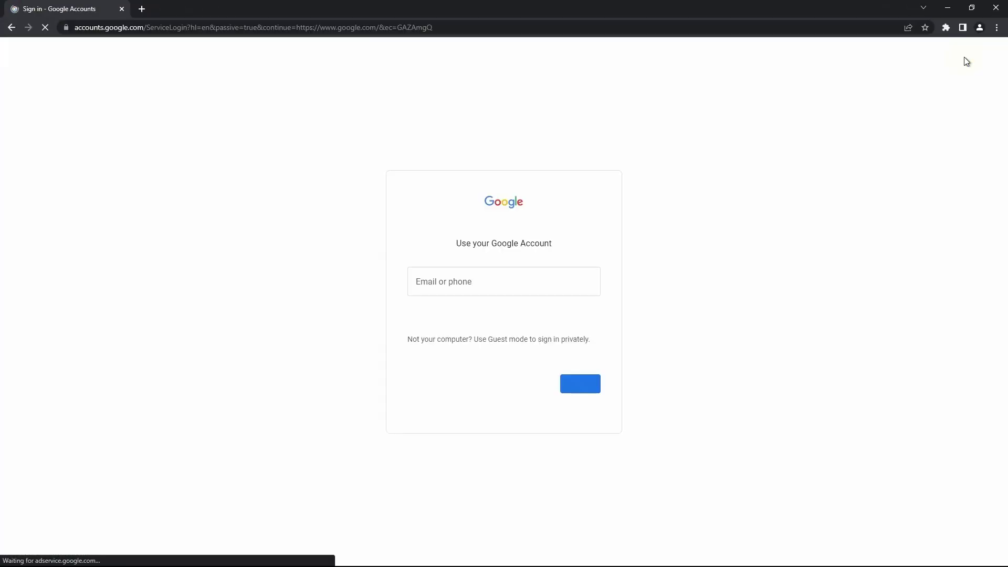
- Sign in with the saved account e-mail and the account password
left_click(518, 280)
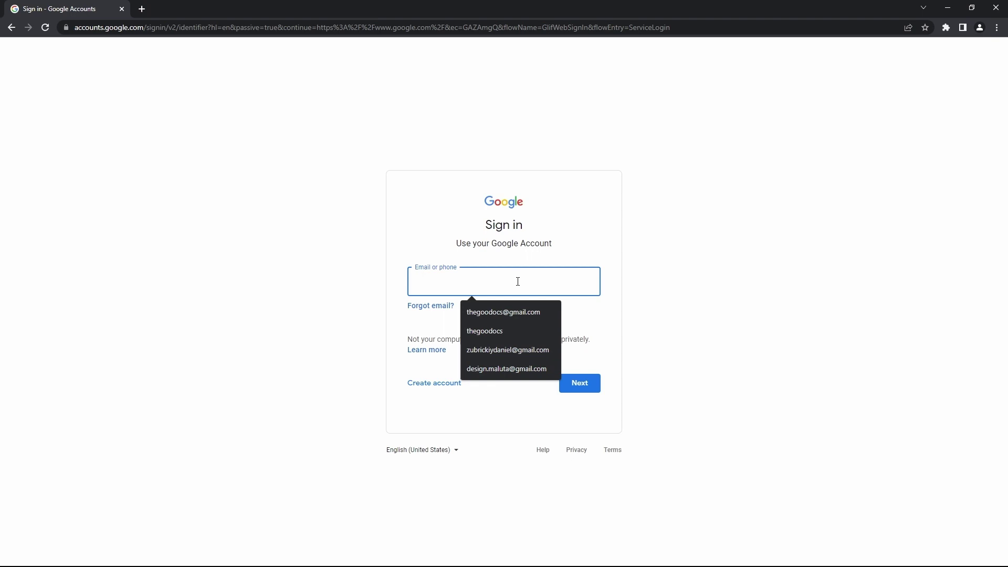
left_click(503, 312)
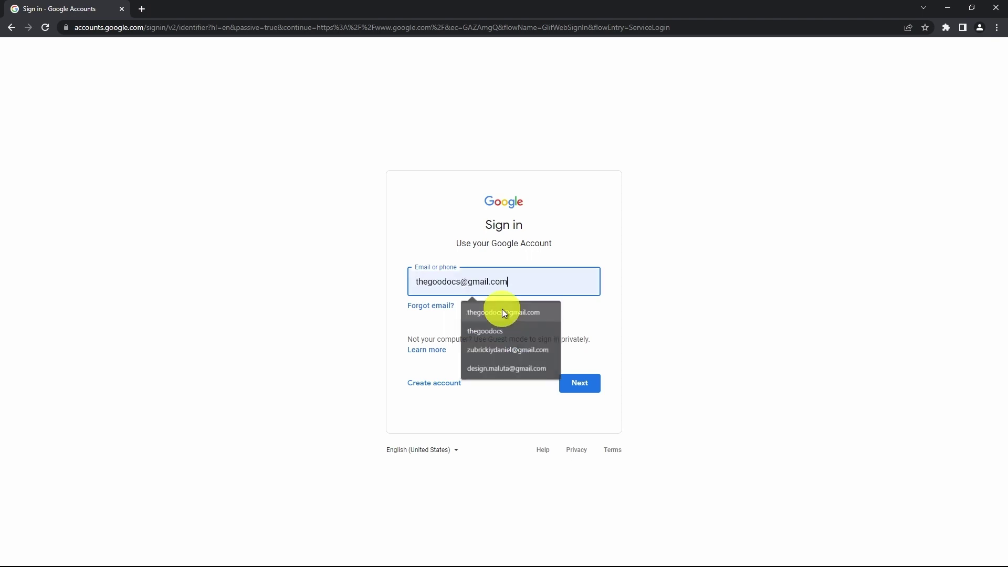
left_click(576, 384)
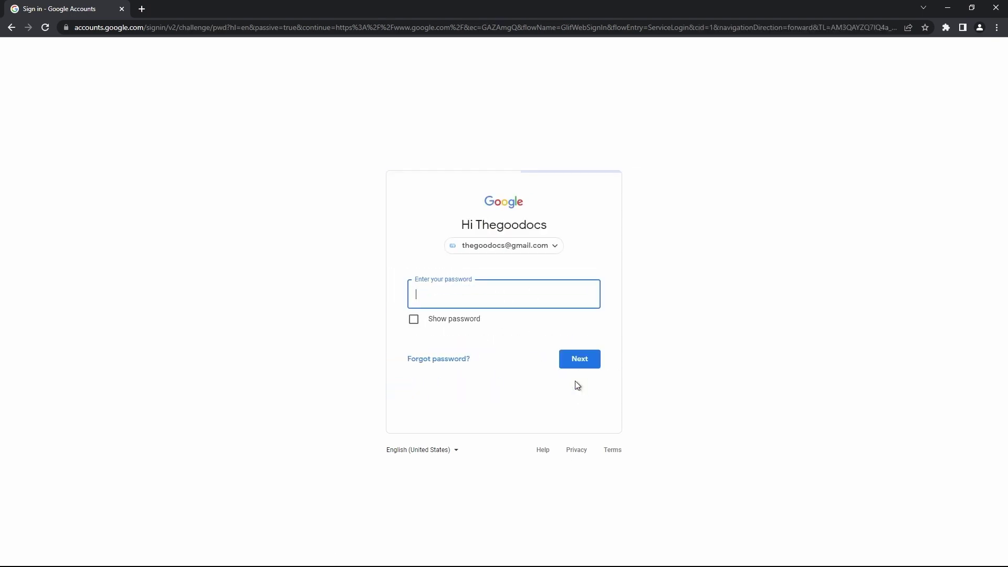
left_click(567, 296)
left_click(576, 359)
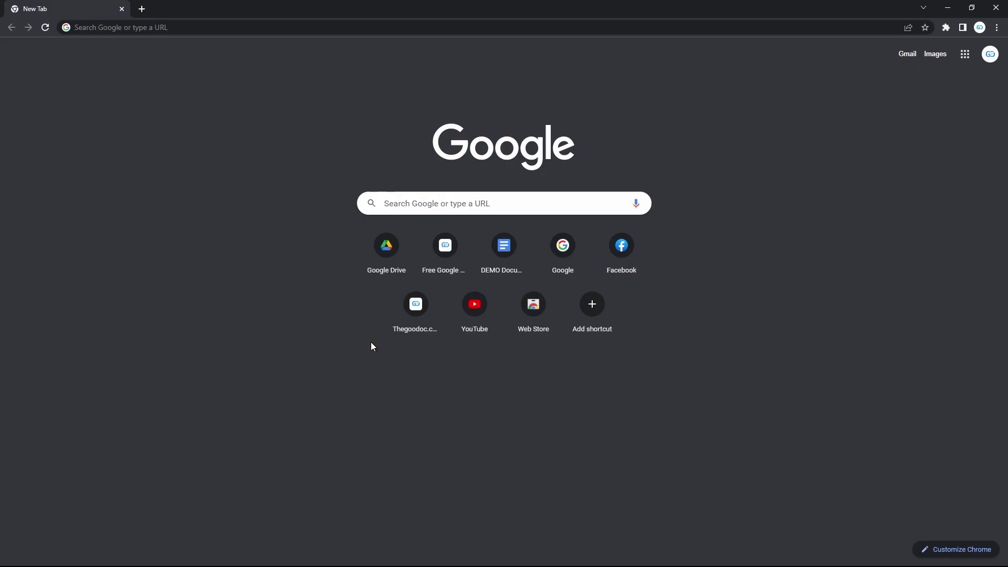
- Search Google for 'google docs poster template free' and look over the results
left_click(460, 205)
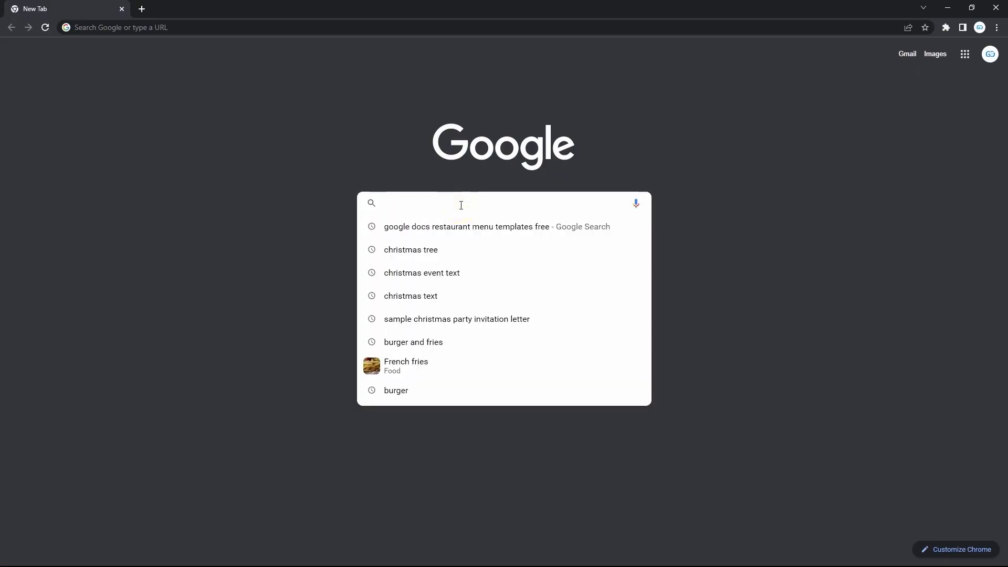
type("google docs poster template free")
double_click(437, 205)
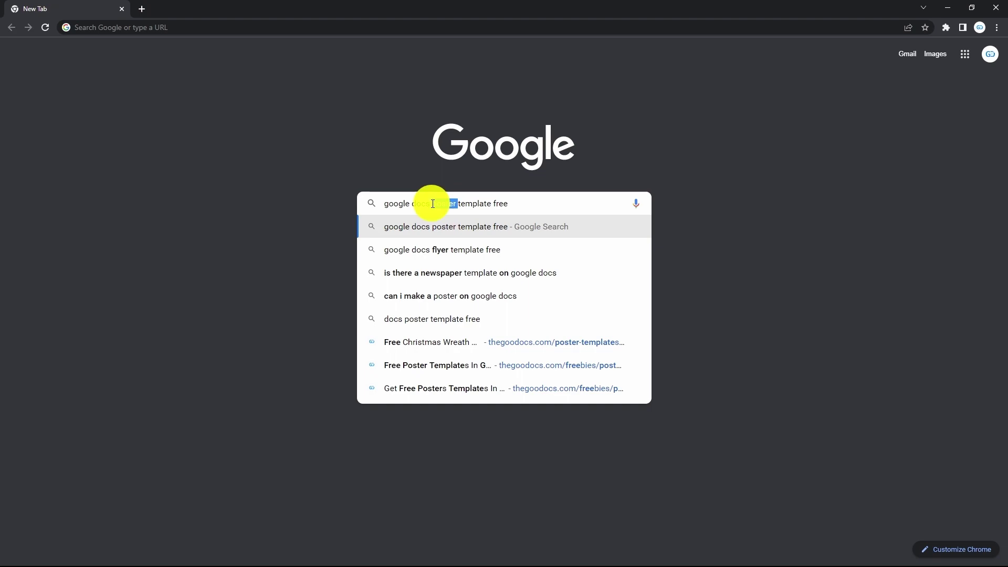
double_click(474, 204)
key("Return")
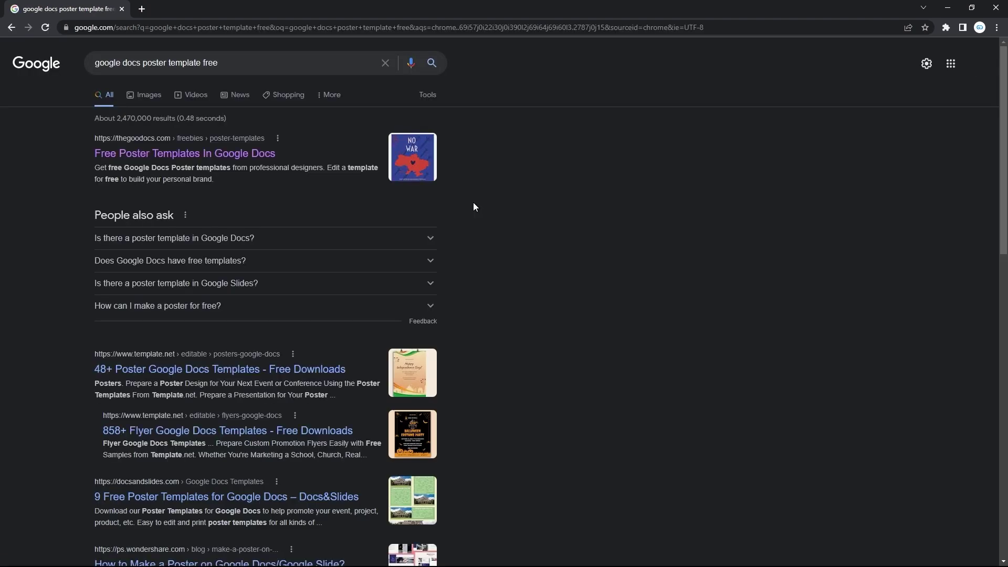
scroll(487, 135, "down", 2)
scroll(487, 136, "down", 7)
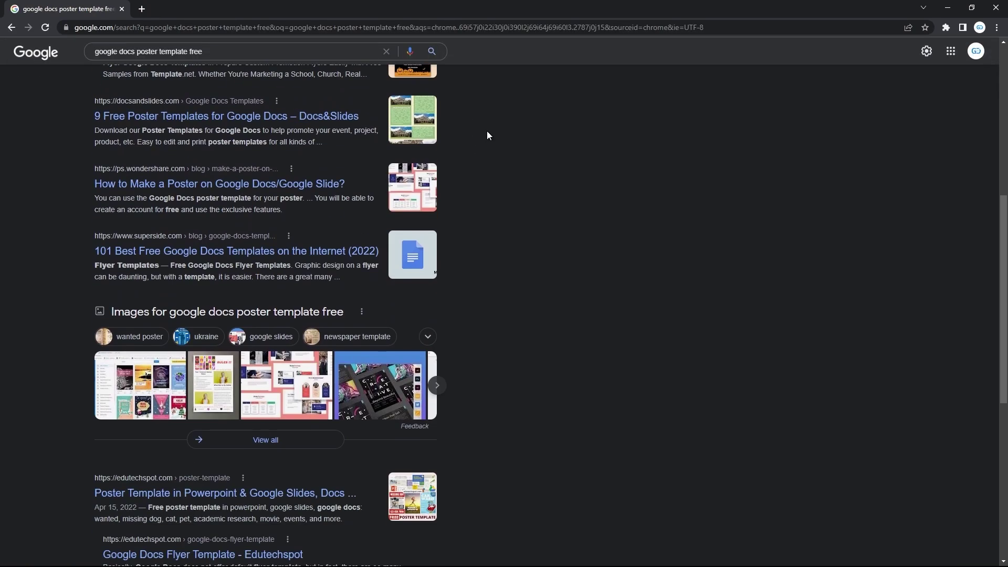
- Search for 'the goo docs' and open the TheGoodocs free templates site
key("ctrl+l")
type("the go")
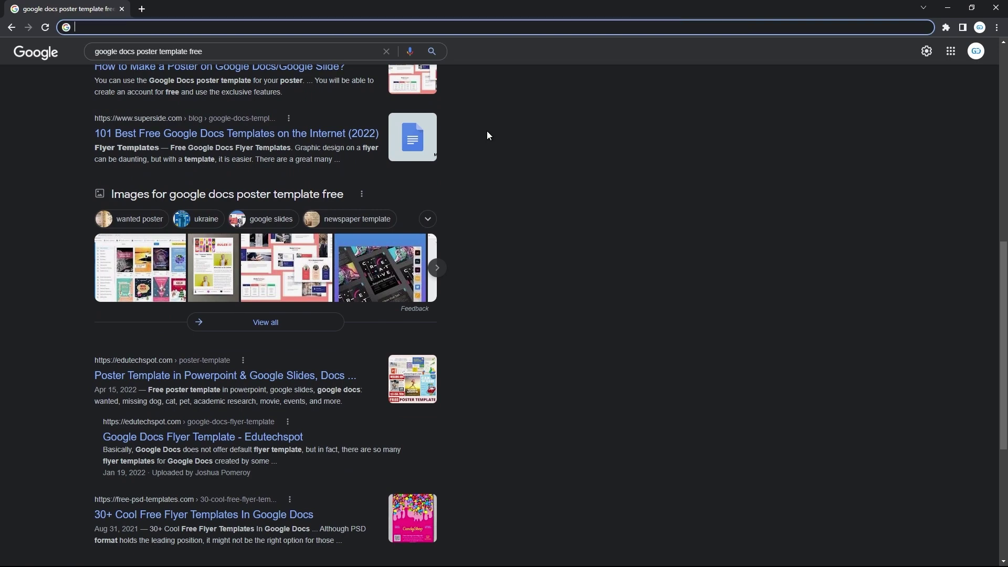
type("o docs")
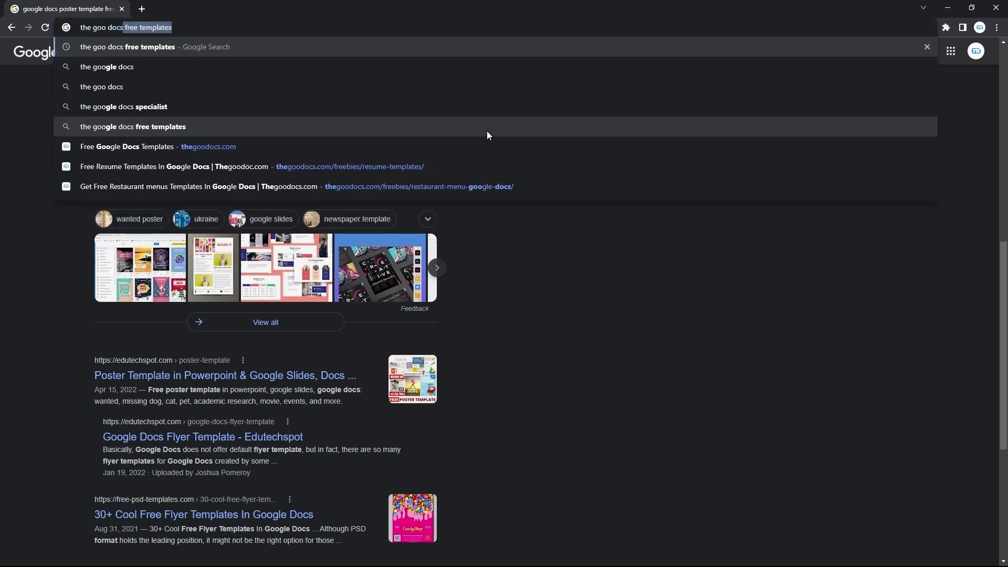
key("Return")
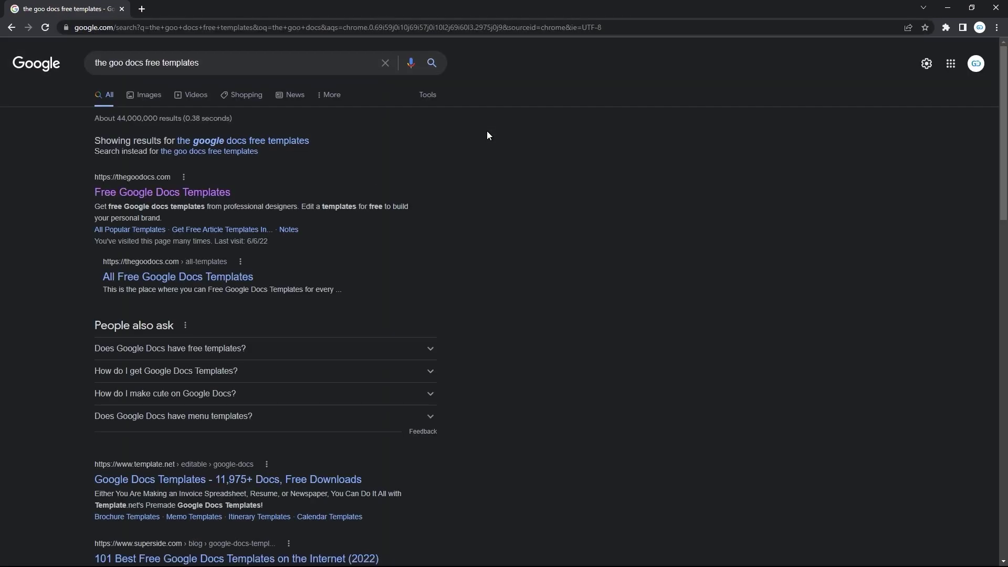
scroll(486, 132, "down", 3)
scroll(487, 133, "up", 3)
left_click(202, 193)
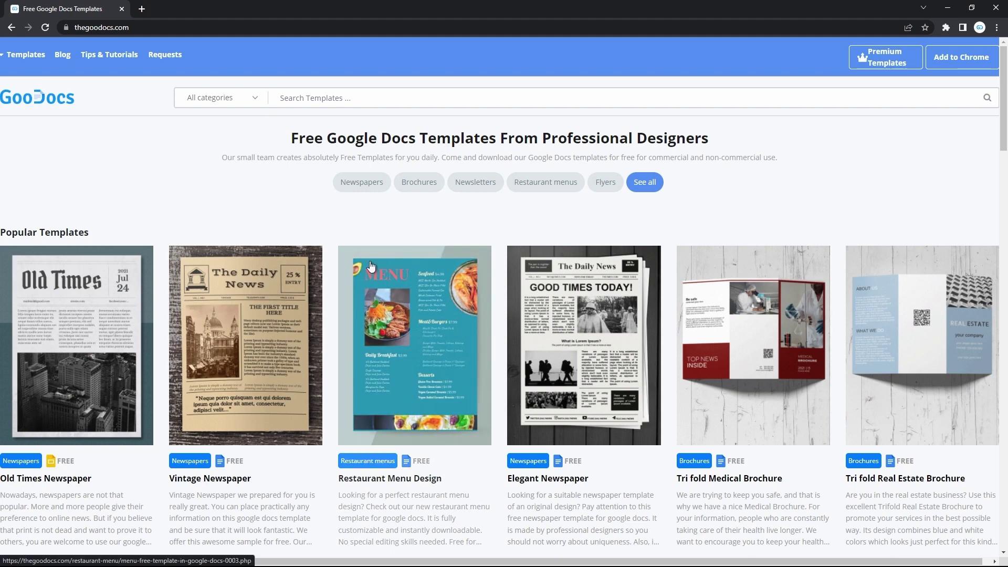
- Open TheGoodocs Posters category and browse the poster template grid
mouse_move(36, 58)
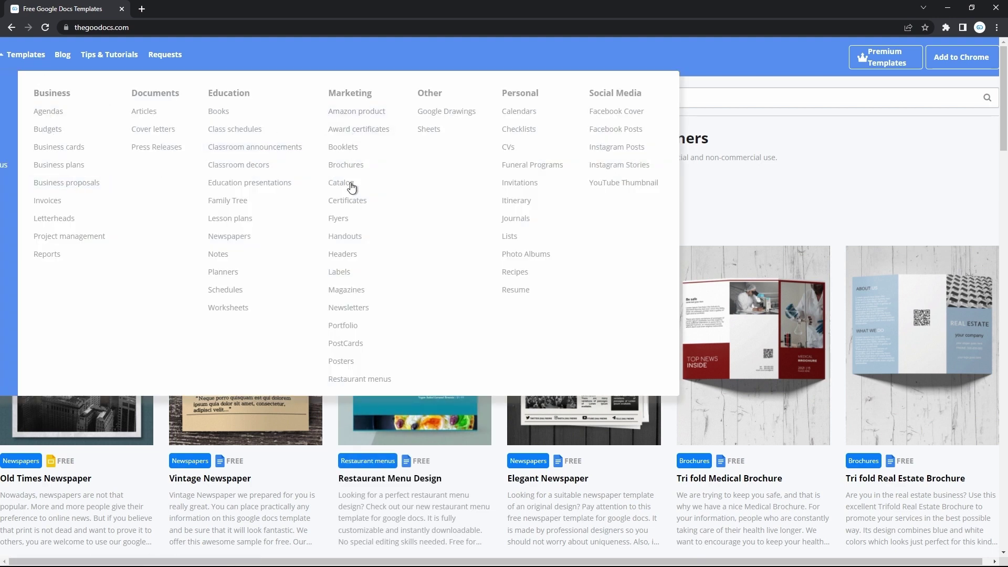
left_click(350, 370)
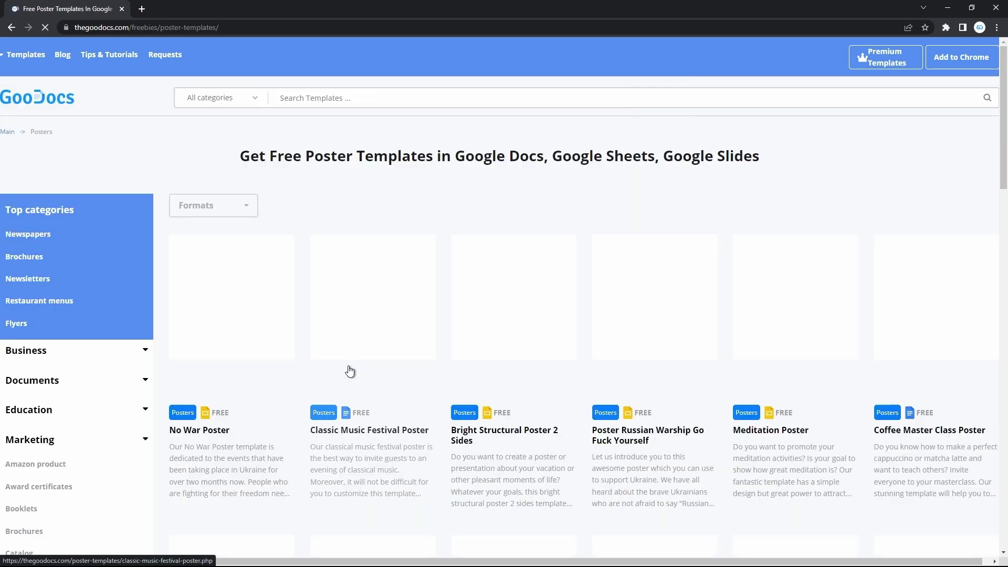
scroll(350, 370, "down", 8)
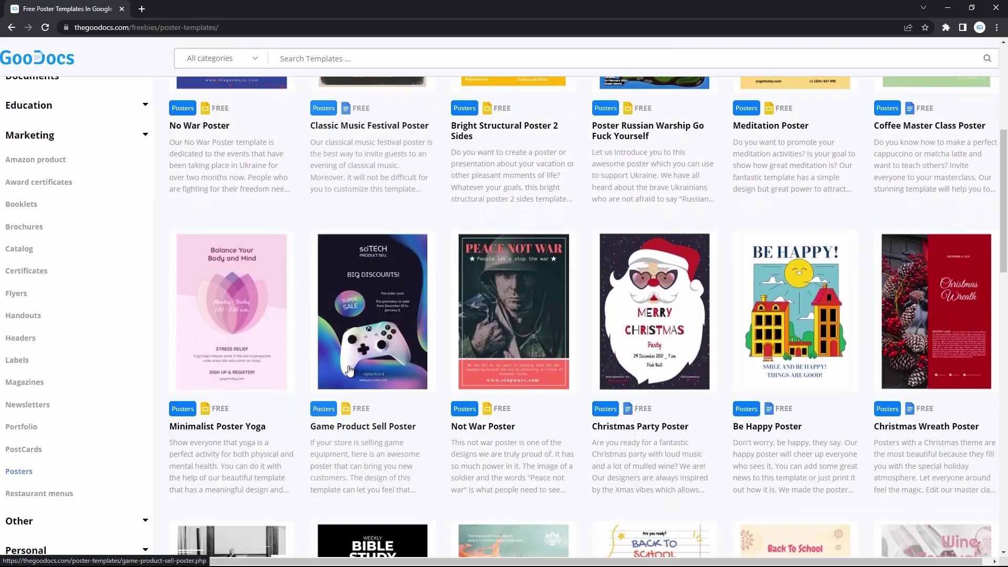
scroll(350, 370, "down", 6)
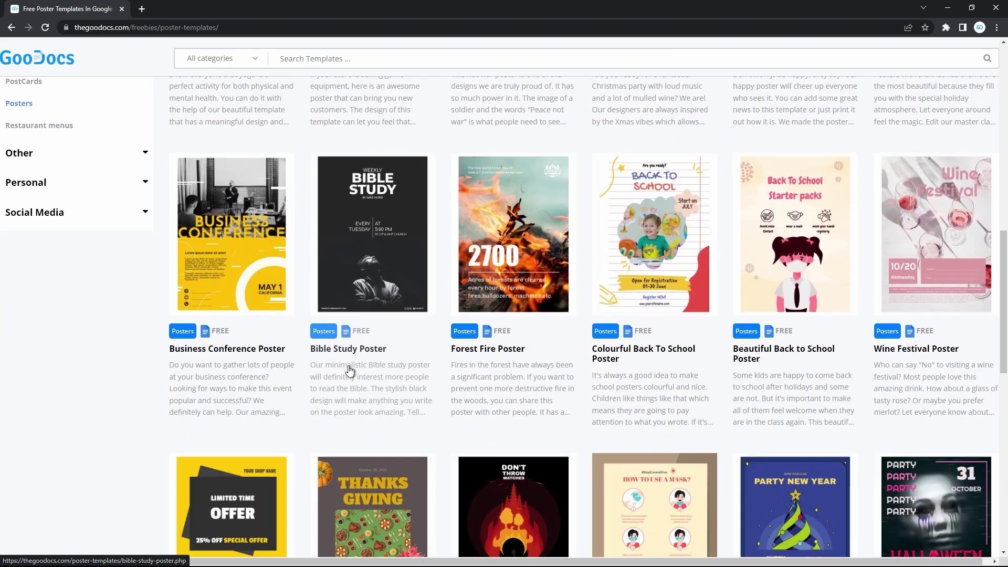
scroll(349, 370, "up", 9)
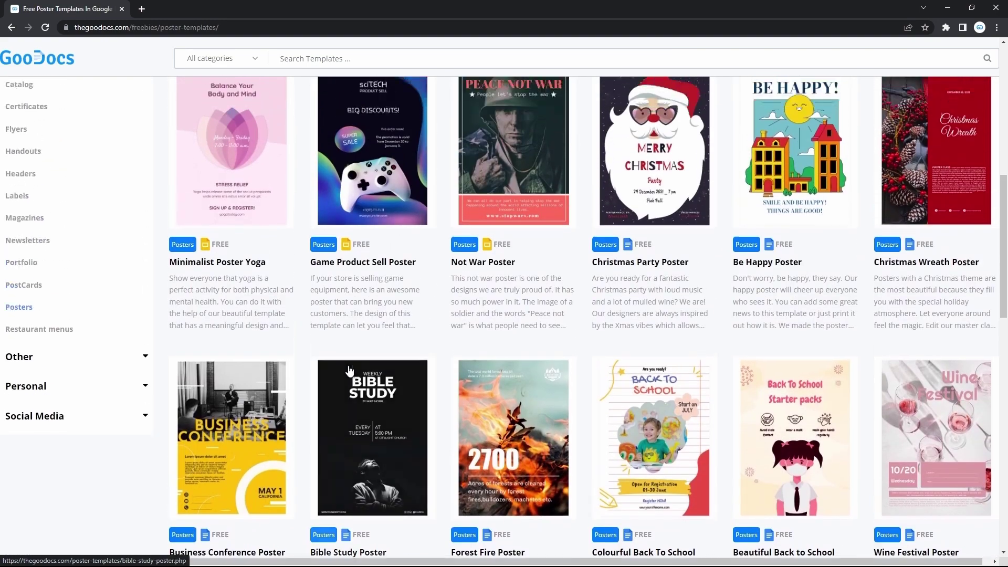
scroll(350, 370, "up", 6)
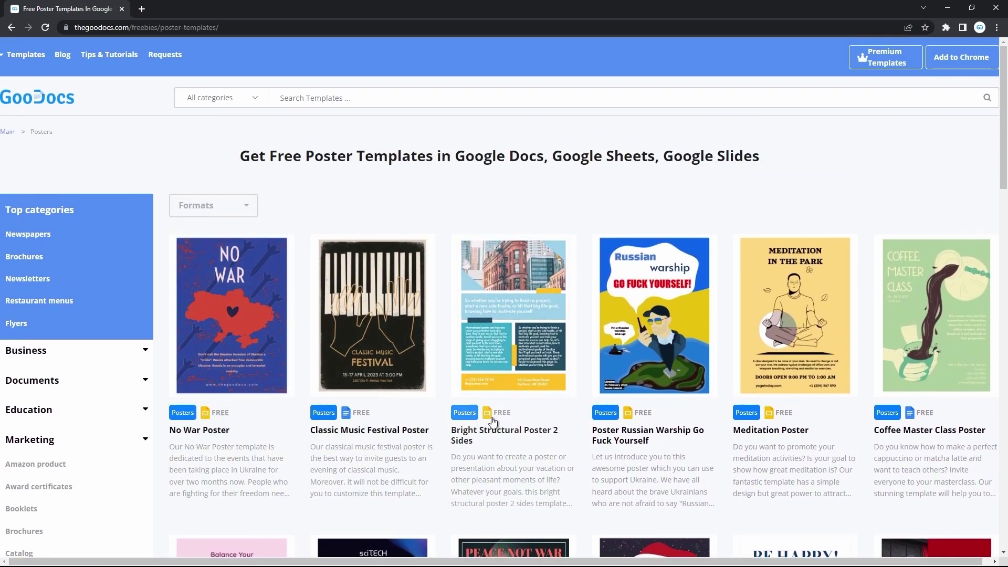
- Filter the poster templates to show only Google Docs designs
left_click(255, 208)
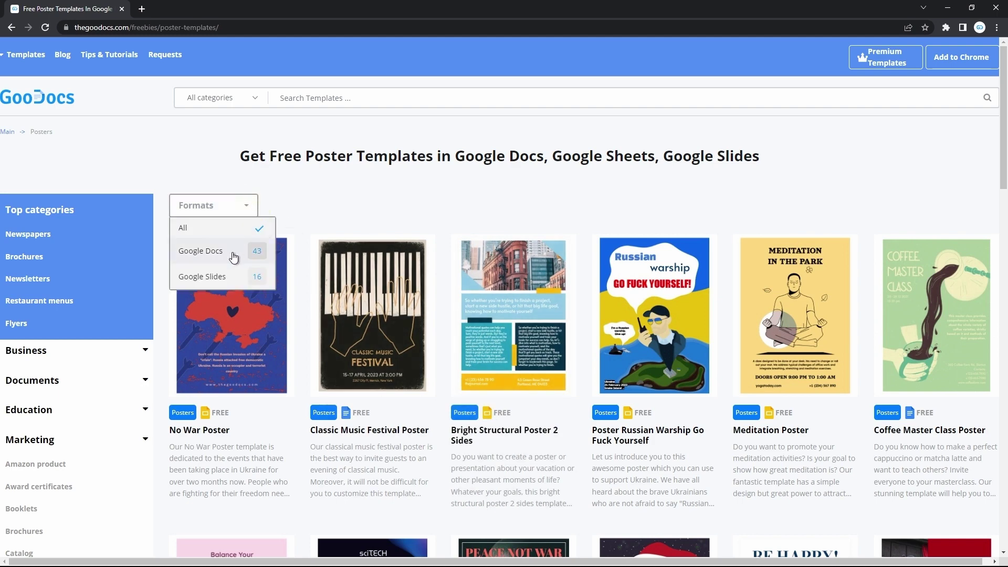
left_click(231, 251)
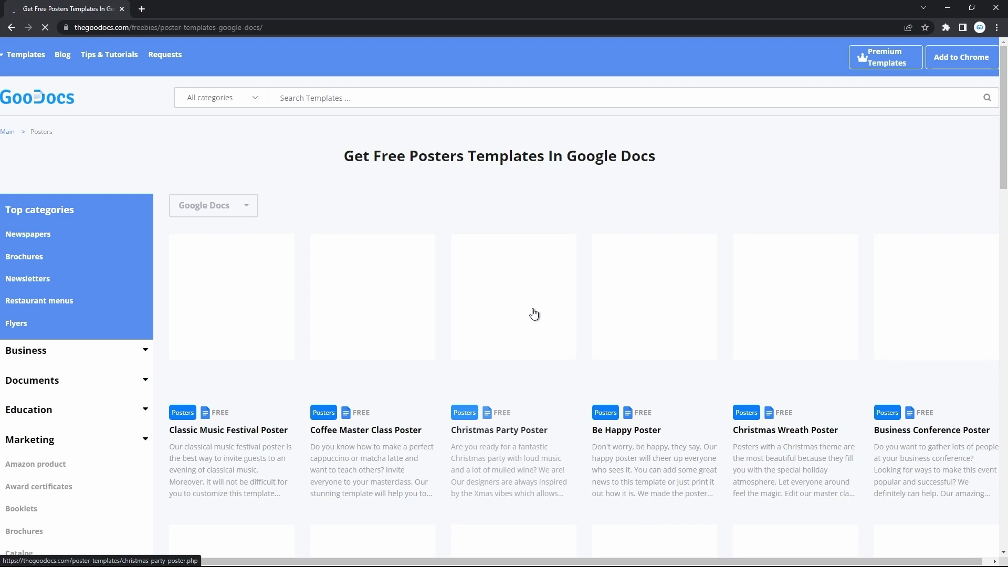
scroll(534, 314, "down", 2)
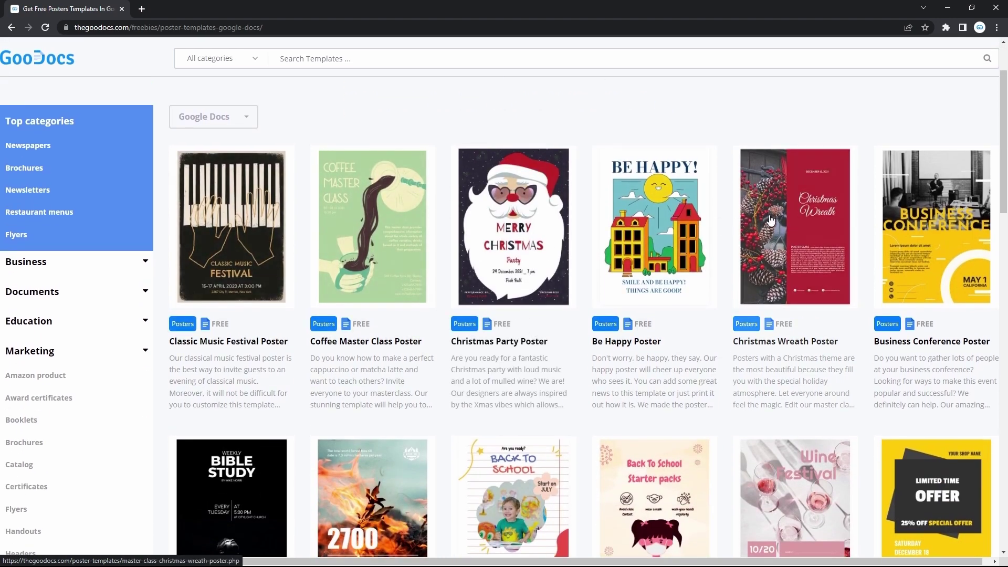
- Open the Christmas Wreath Poster template and create its A3 copy in Google Docs
left_click(818, 261)
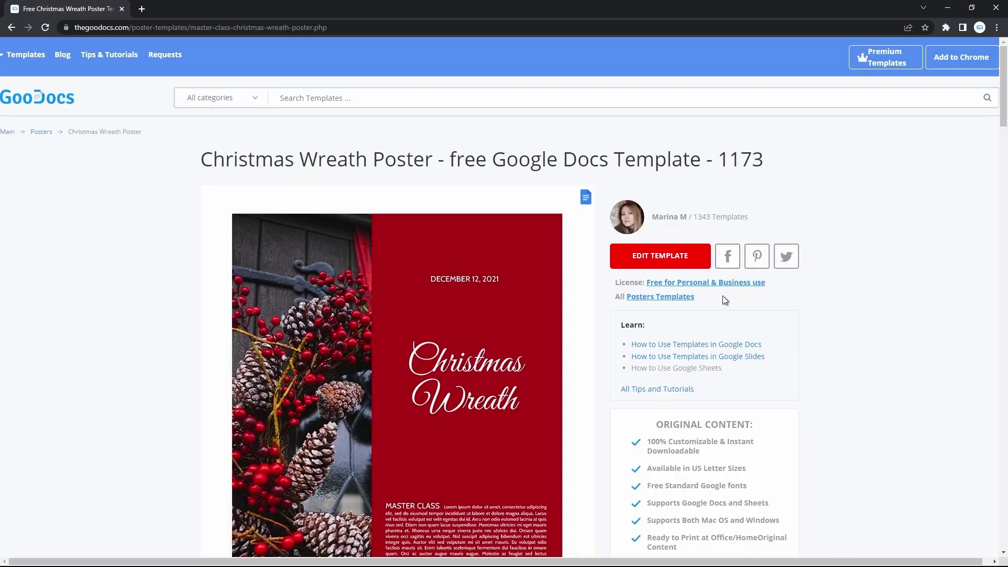
scroll(604, 345, "down", 3)
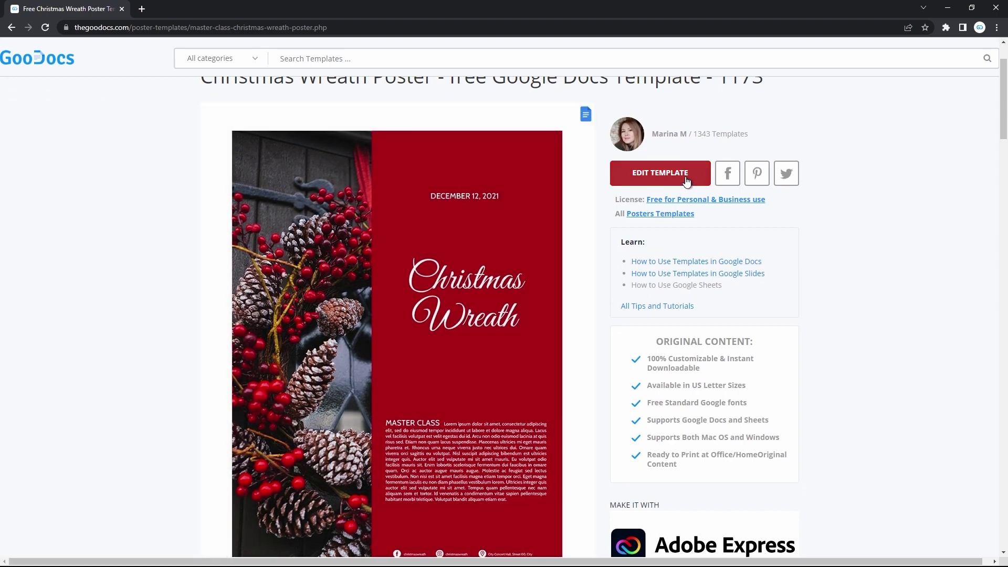
left_click(686, 181)
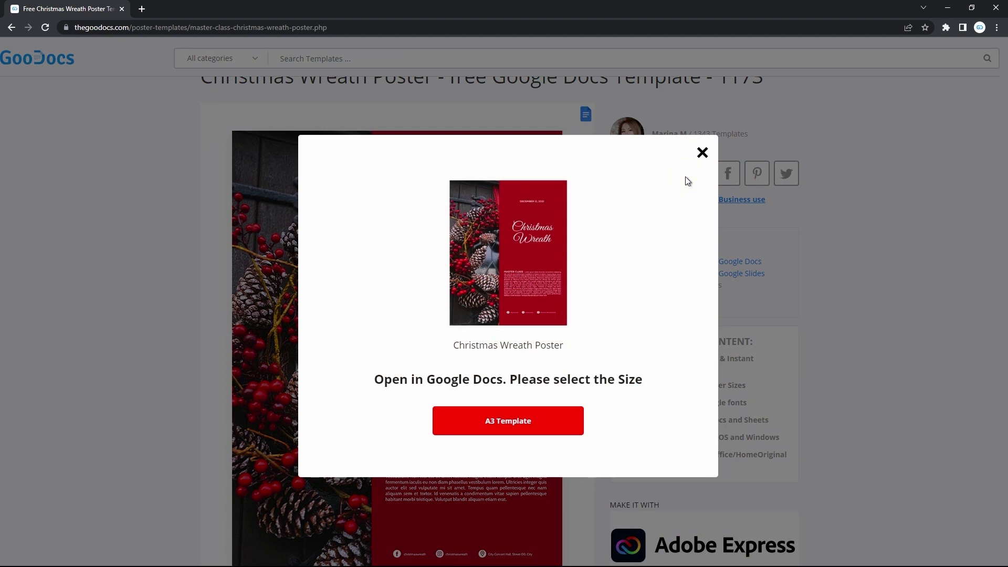
left_click(536, 420)
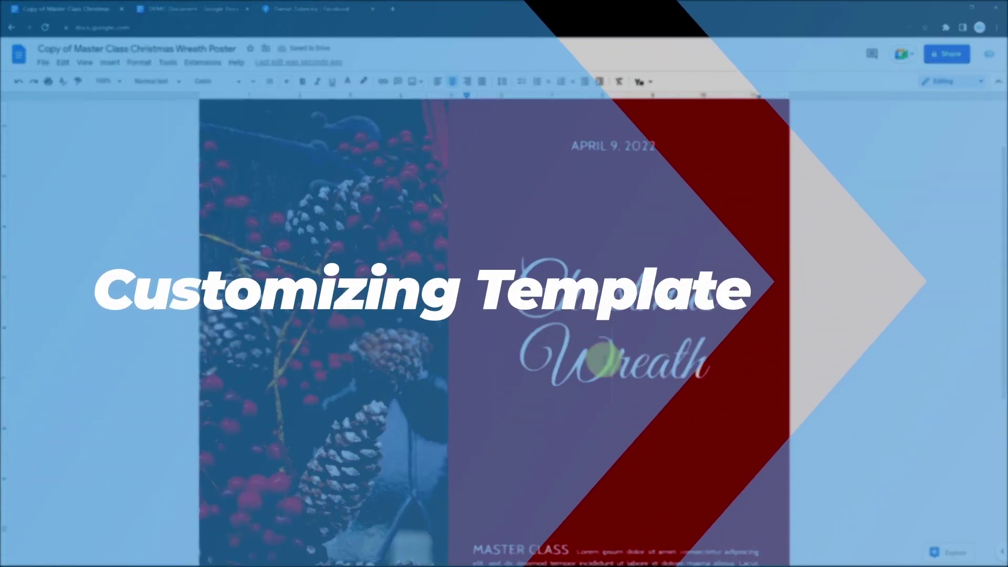
- Type Time into the title, then change the date to APRIL 9, 2022
double_click(593, 363)
type("Time")
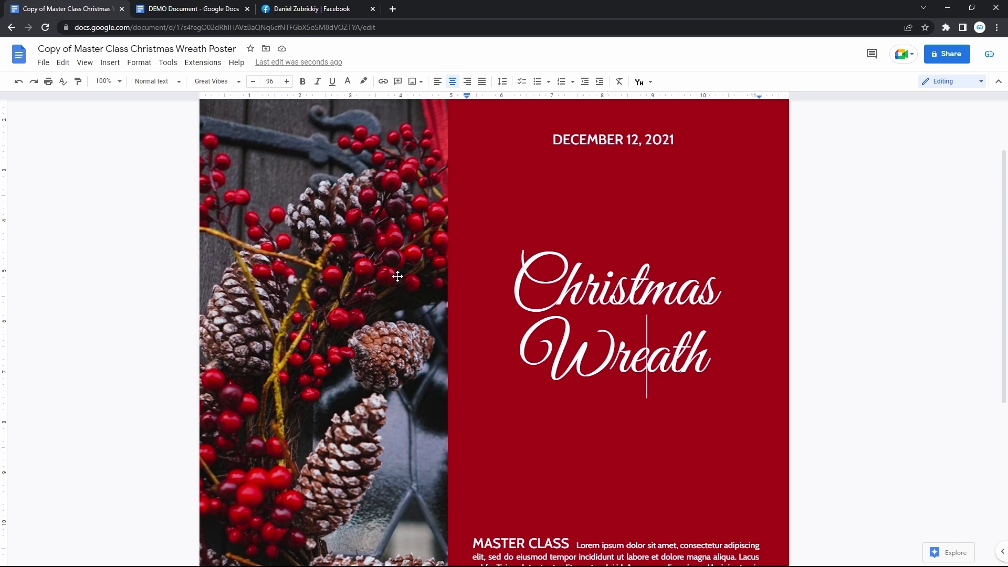
left_click(537, 287)
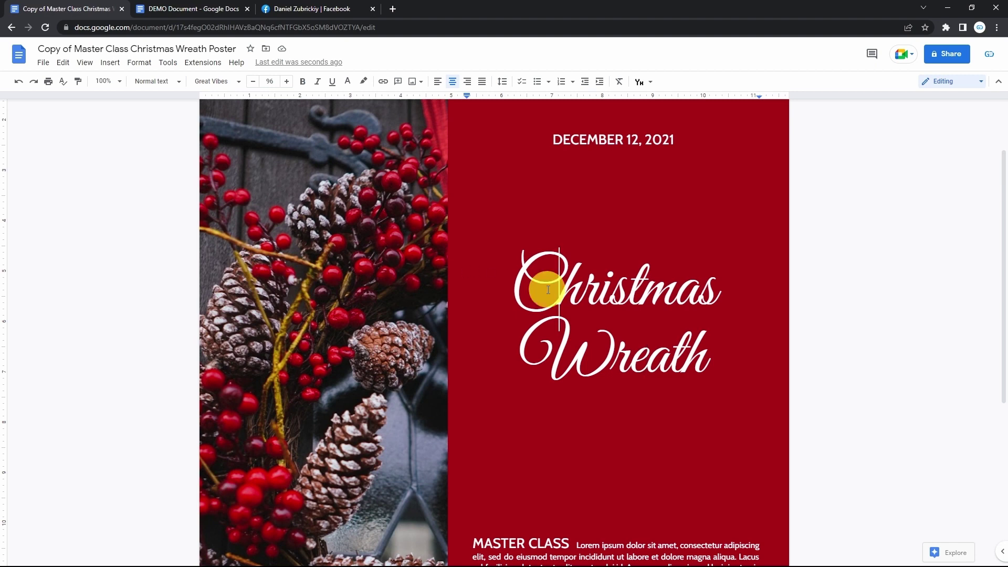
scroll(541, 288, "up", 2)
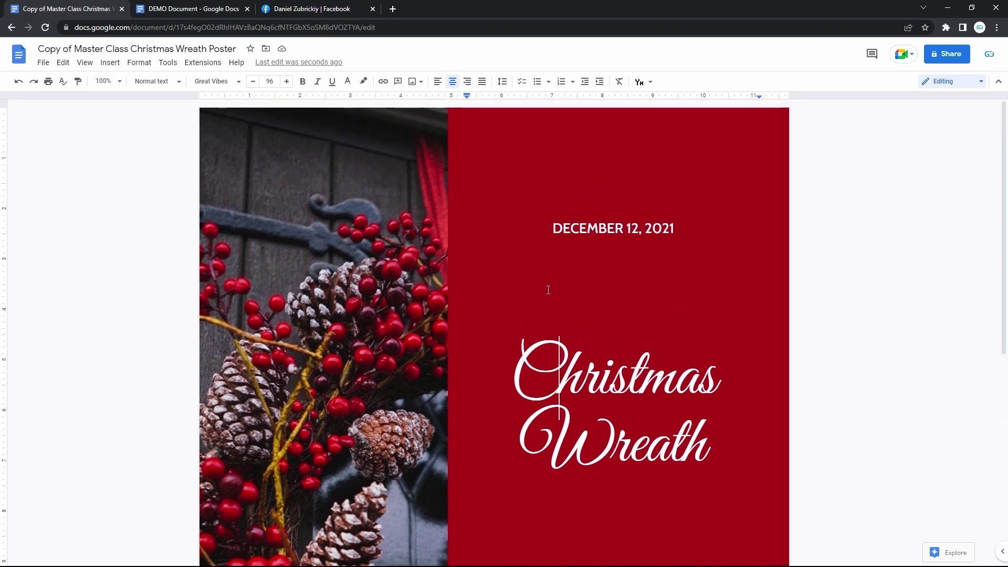
double_click(583, 232)
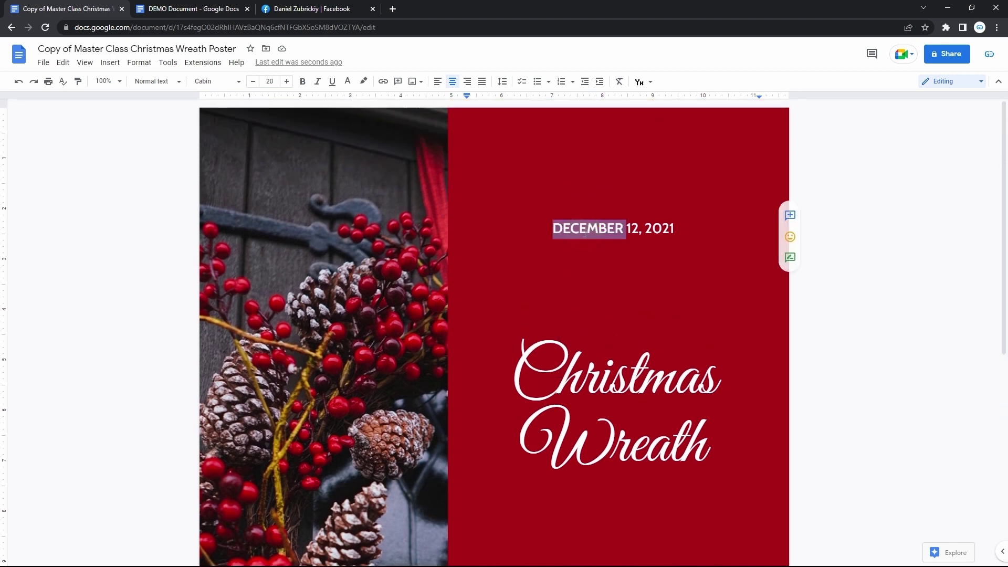
type("APRIL")
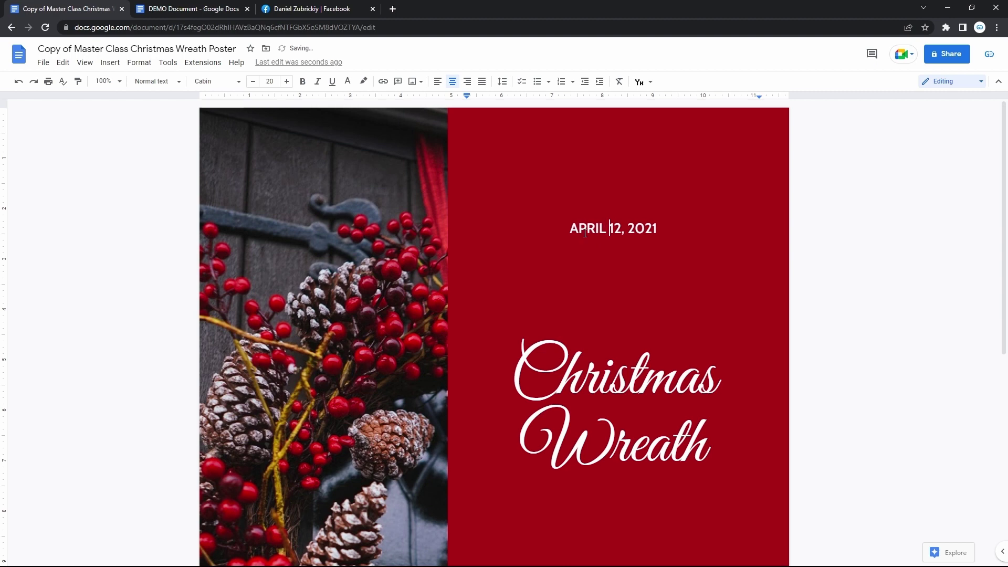
key("ctrl+shift+Right")
type("9")
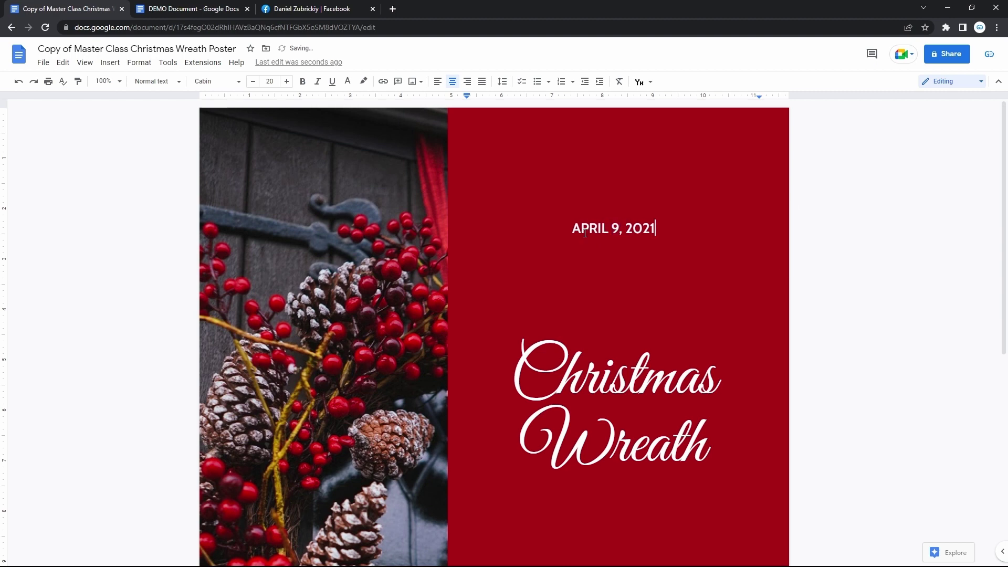
key("BackSpace")
type("2")
- Replace Wreath with Time so the title reads Christmas Time
scroll(585, 233, "down", 2)
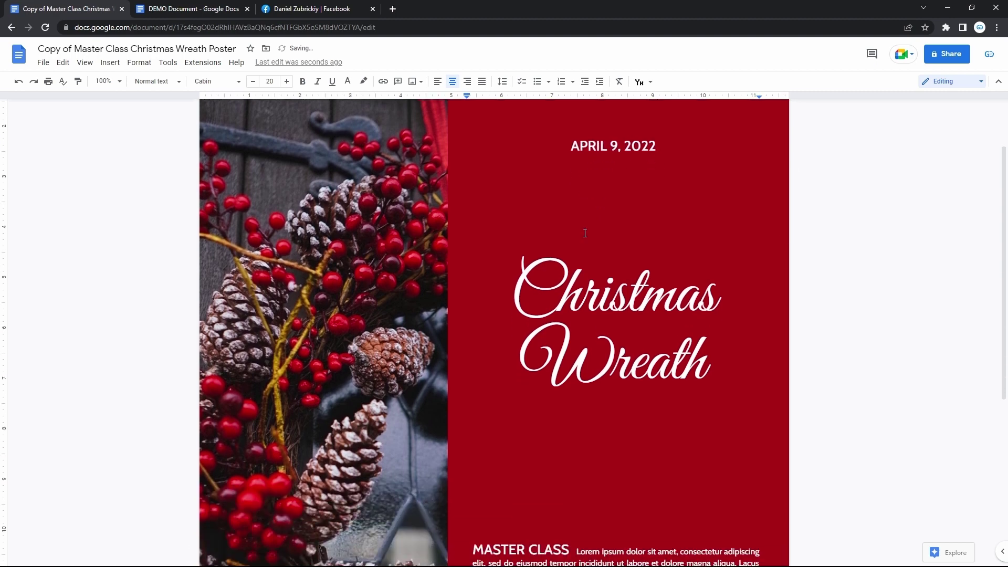
double_click(597, 360)
type("Time")
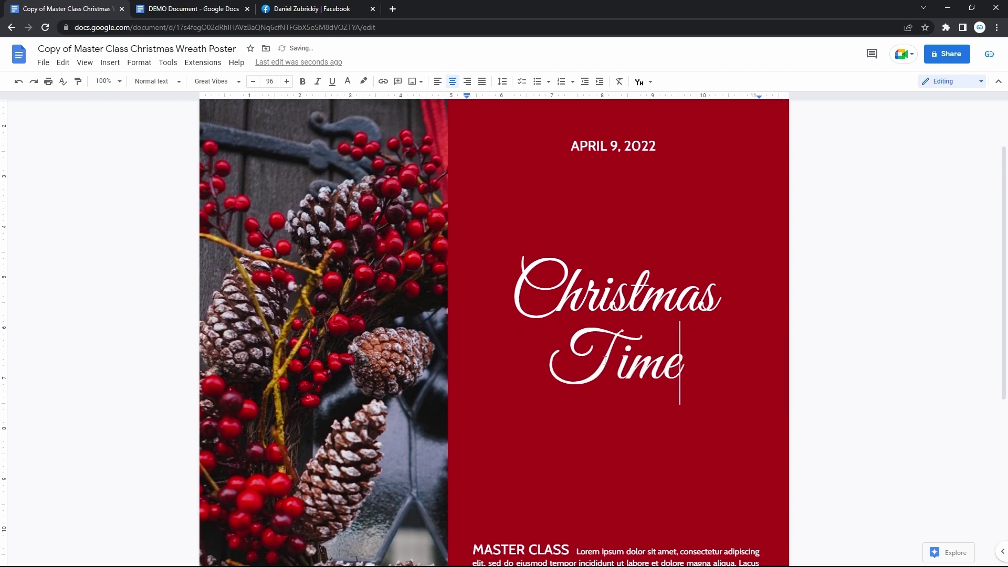
scroll(605, 360, "down", 5)
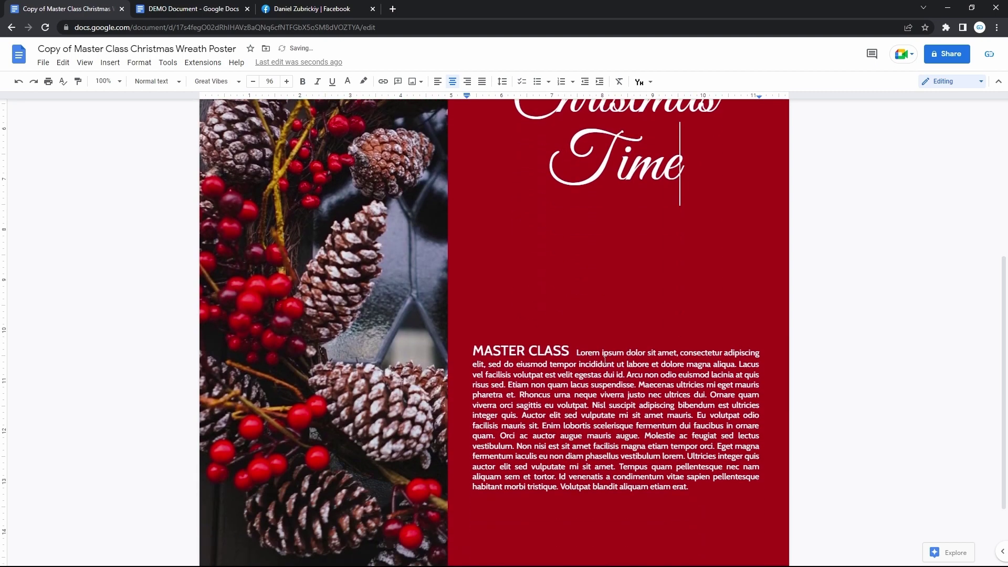
left_click(574, 378)
- Select the Lorem ipsum placeholder and copy the Christmas paragraph from the DEMO Document
key("ctrl+Tab")
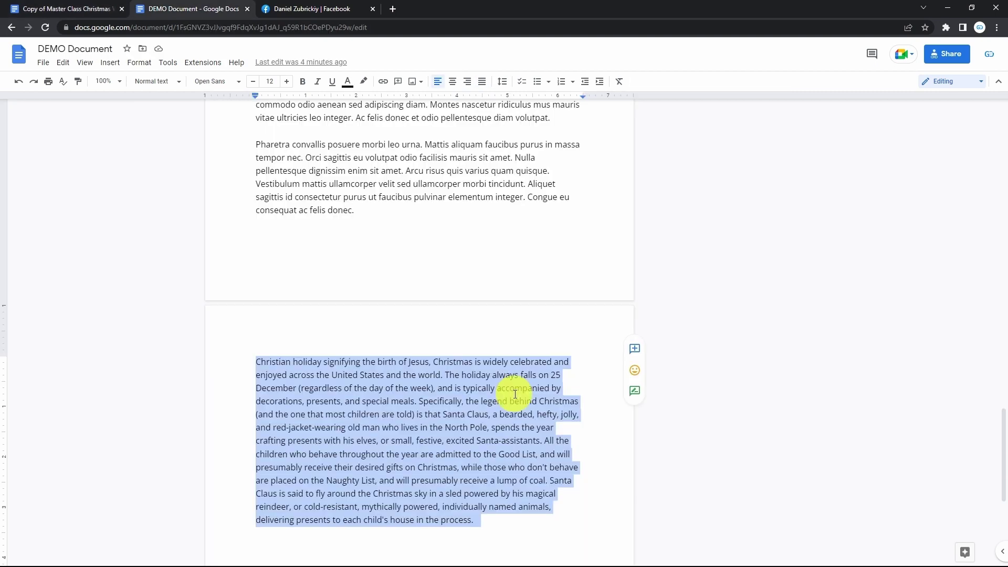
key("ctrl+Tab")
key("ctrl+Tab")
left_click_drag(700, 483, 585, 353)
type("4")
key("ctrl+Tab")
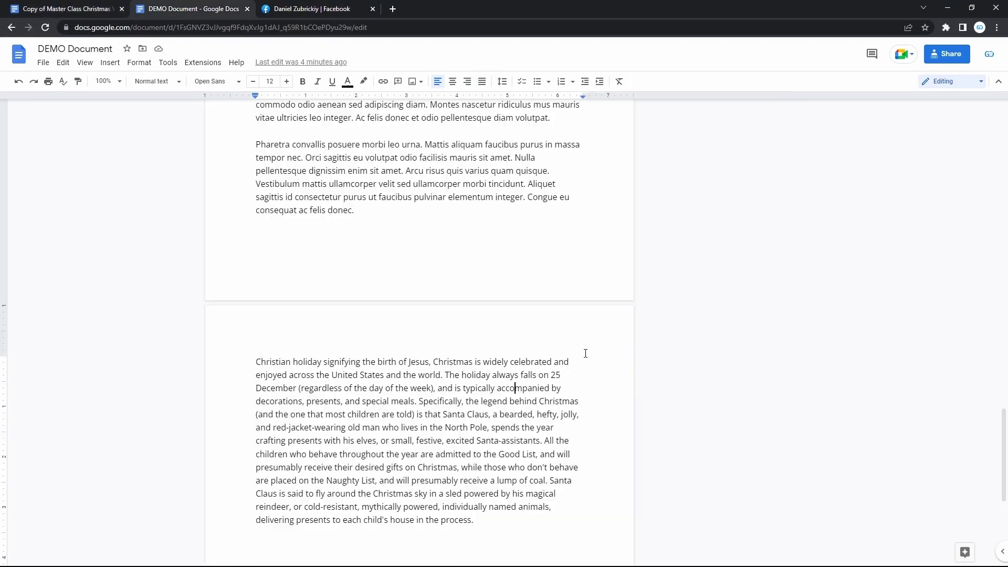
triple_click(467, 391)
key("ctrl+c")
key("ctrl+Tab")
key("ctrl+Tab")
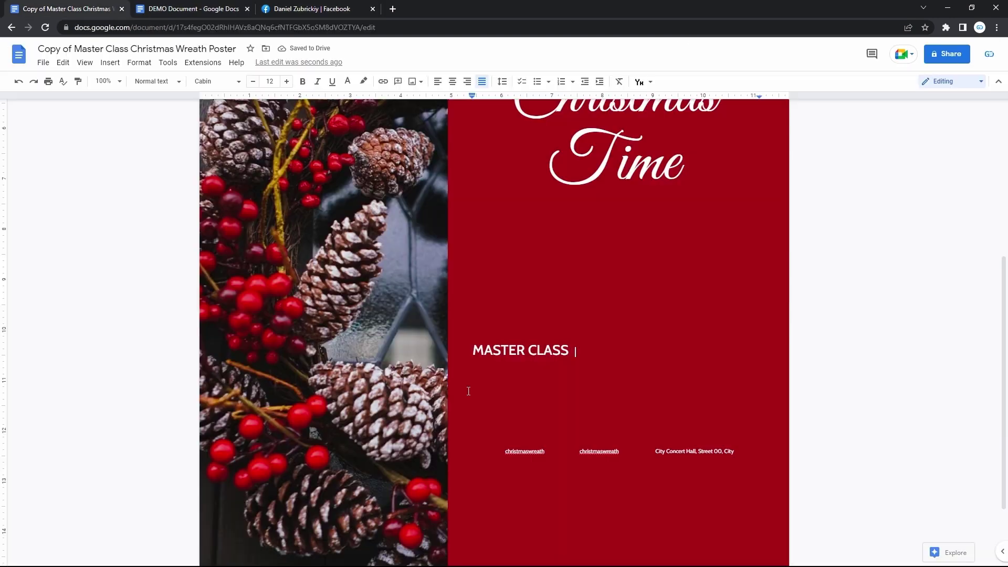
- Paste the Christmas paragraph after MASTER CLASS, then toggle italic on and back off
key("ctrl+v")
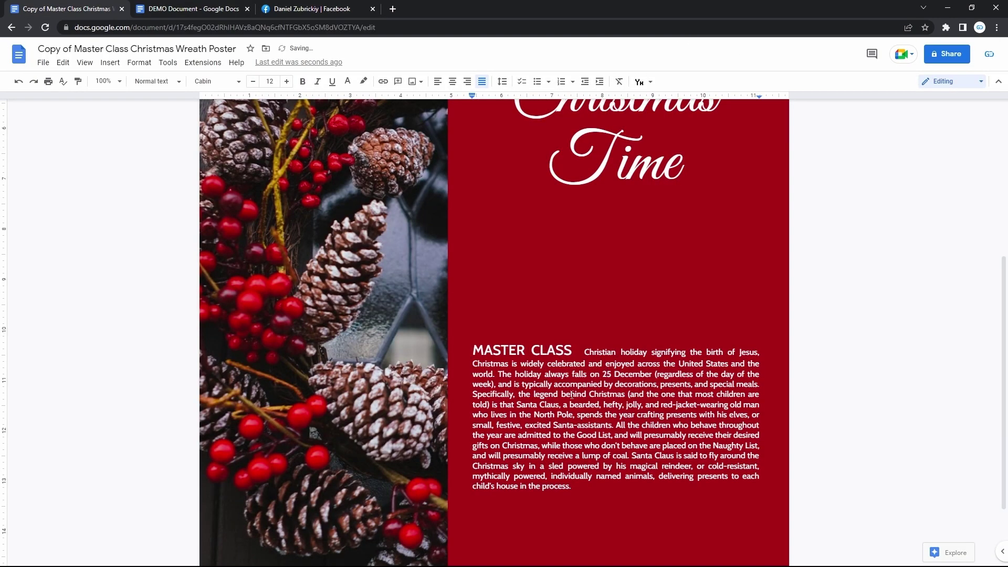
triple_click(561, 402)
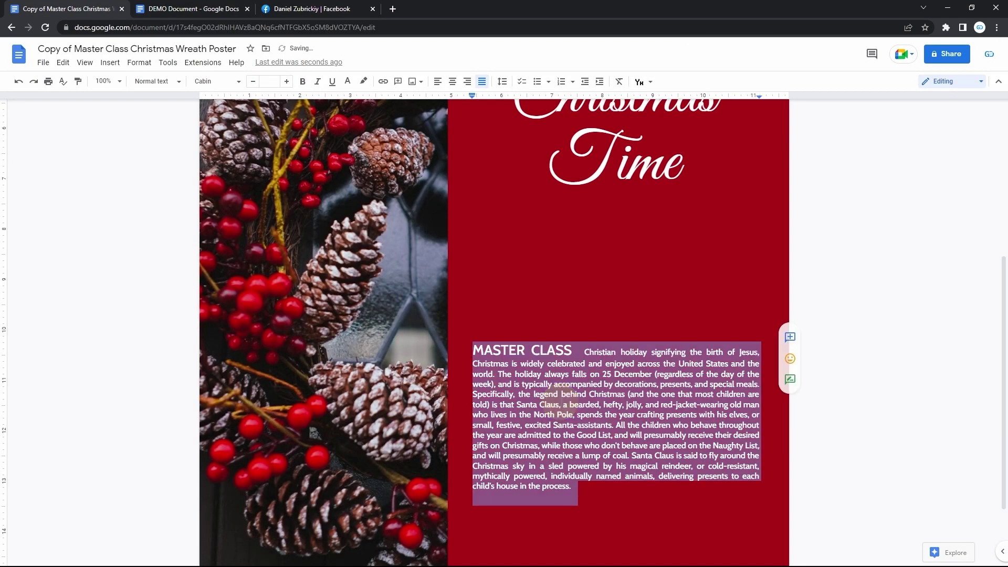
left_click(317, 81)
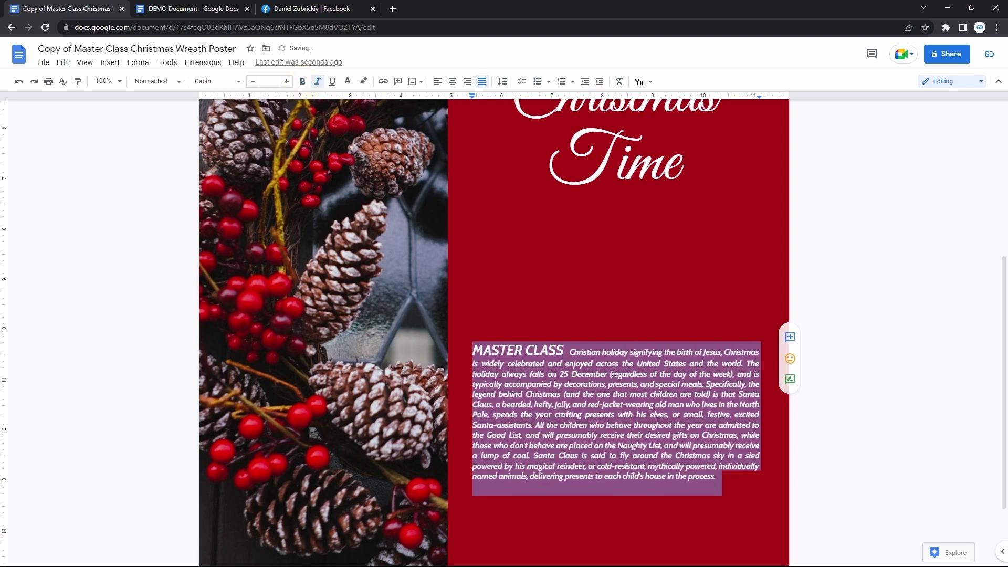
key("ctrl+i")
left_click(593, 426)
scroll(593, 425, "down", 2)
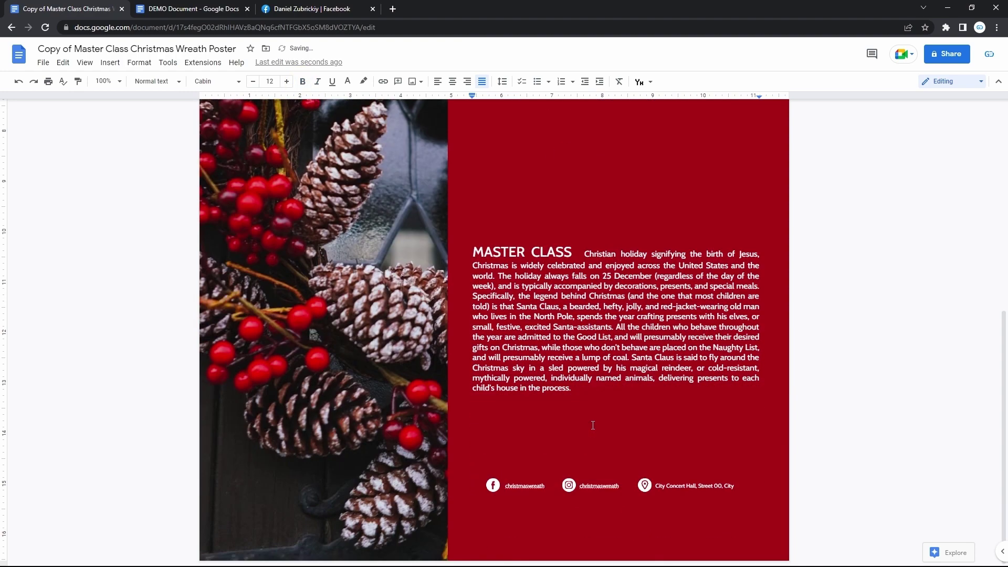
- Link the first christmaswreath footer text to the copied Facebook profile address
left_click(530, 484)
left_click(599, 484)
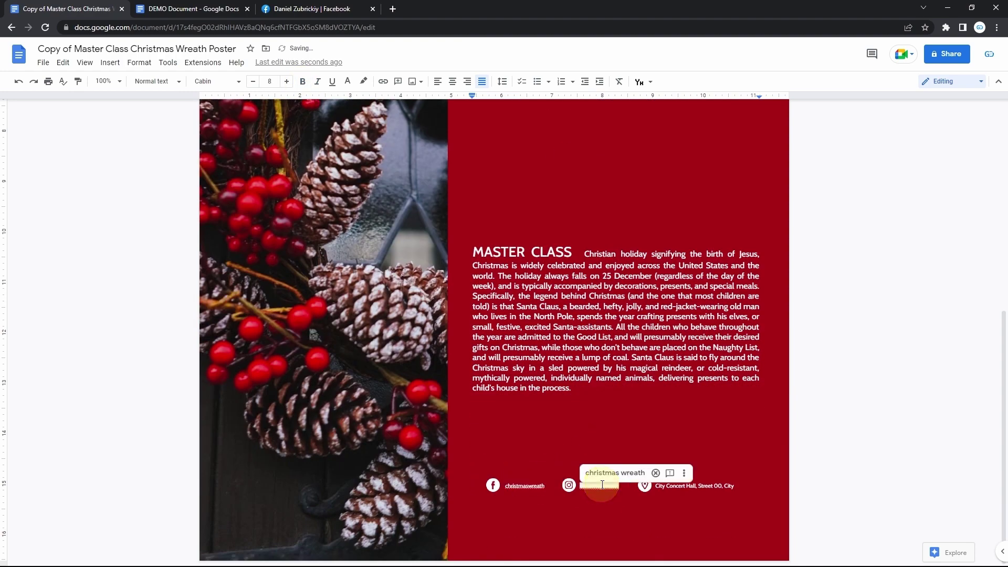
left_click(542, 373)
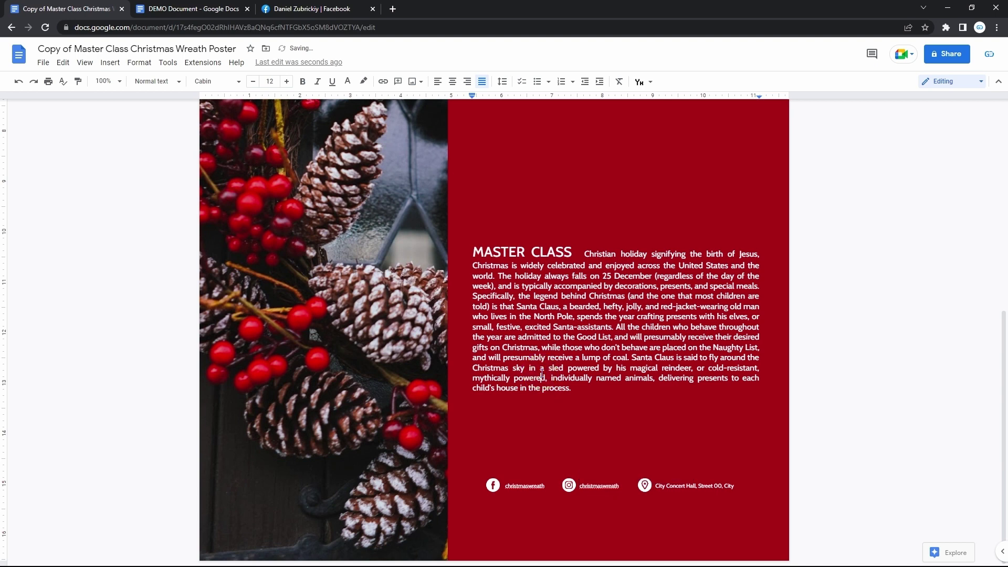
key("ctrl+Tab")
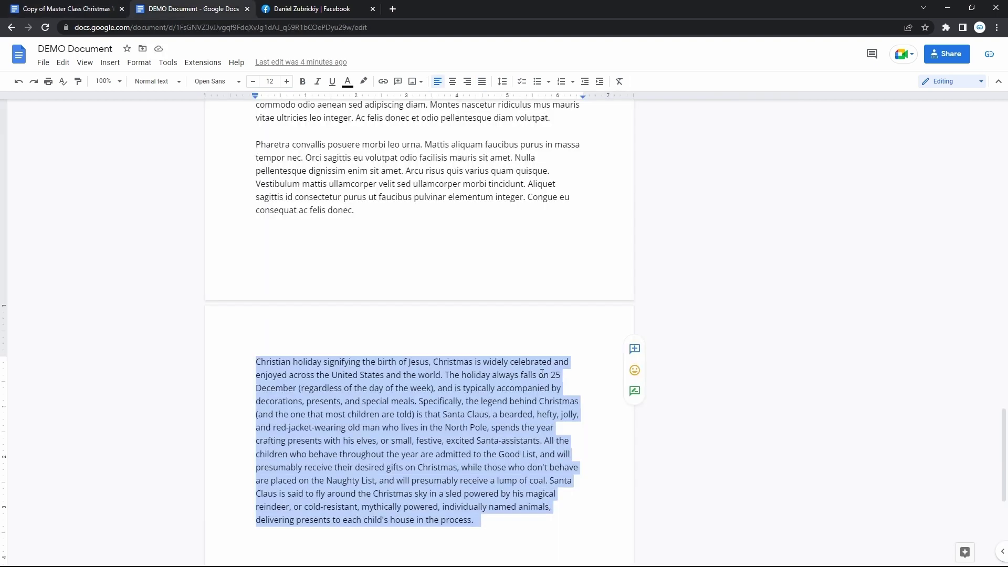
key("ctrl+Tab")
key("ctrl+Tab")
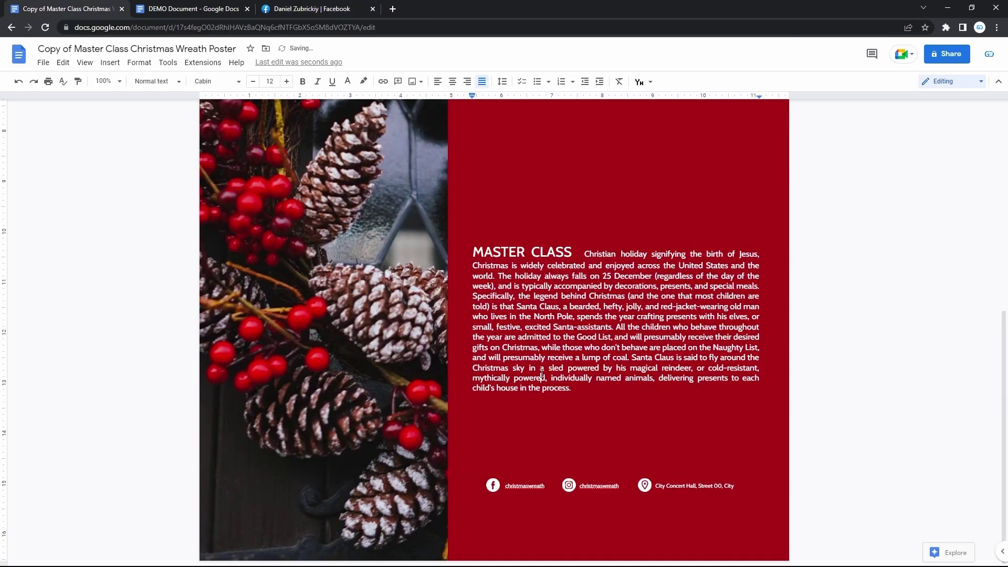
double_click(524, 486)
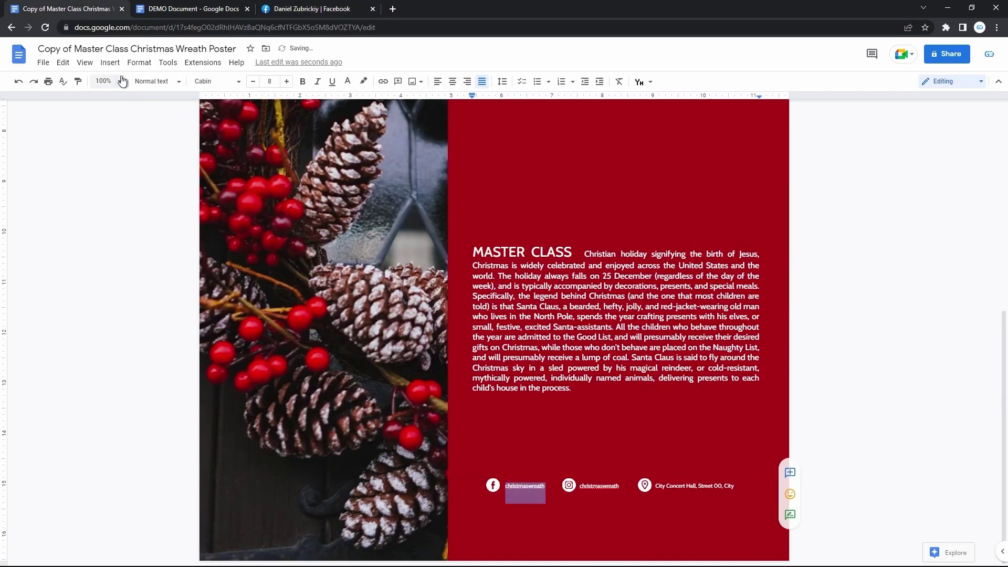
left_click(110, 62)
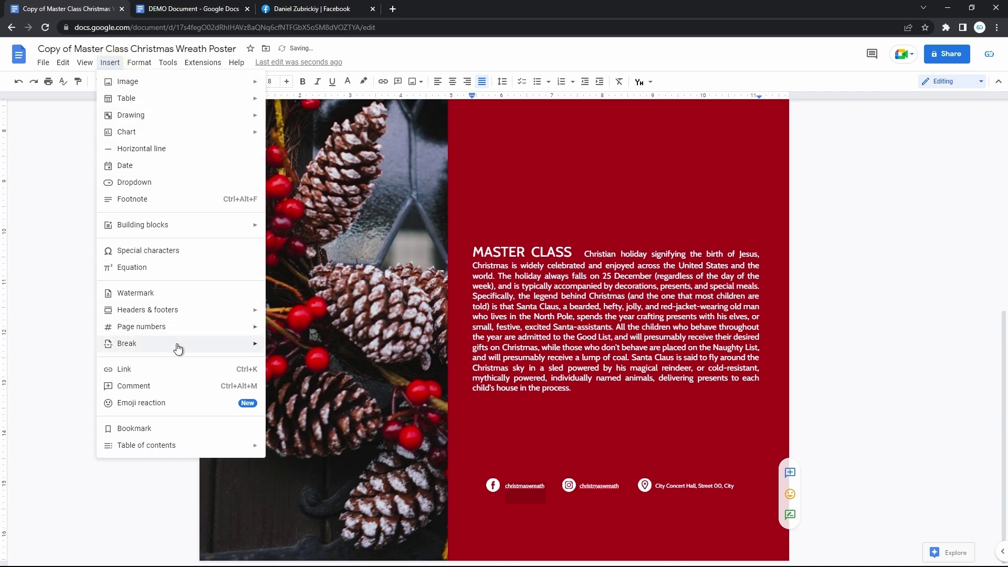
left_click(180, 369)
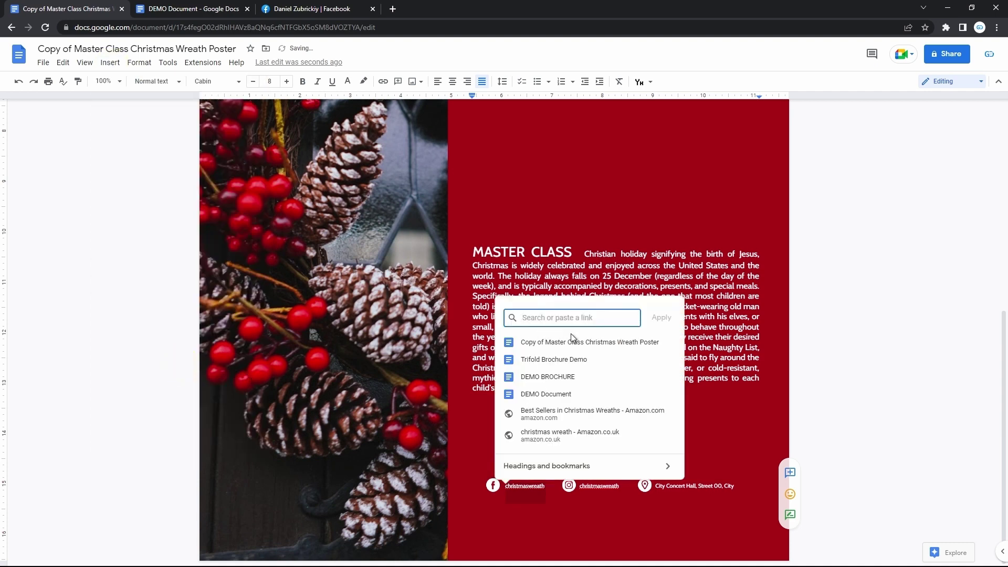
left_click(654, 320)
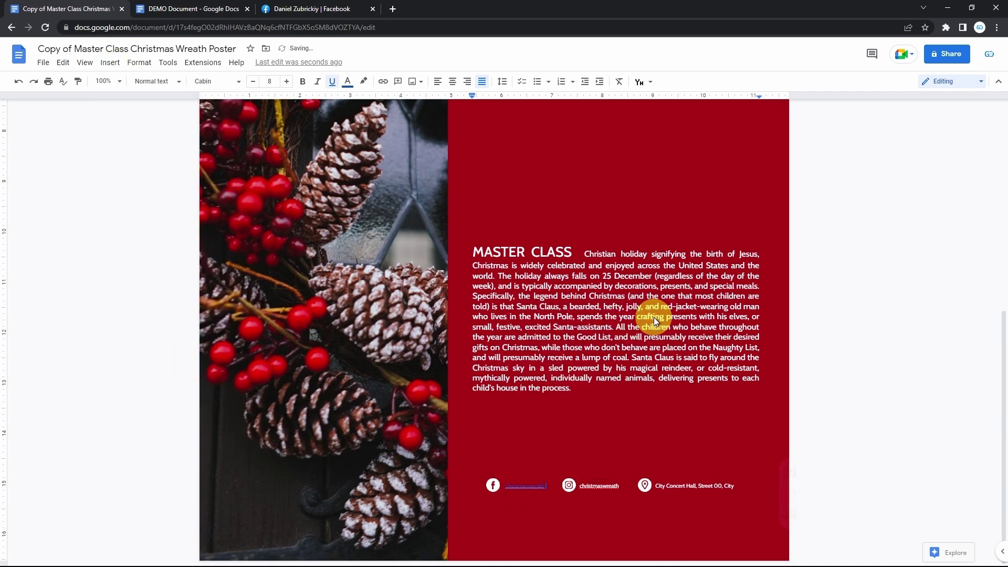
- Test the new Facebook link by following it, then close that page
left_click(563, 377)
left_click(533, 486)
left_click(551, 378)
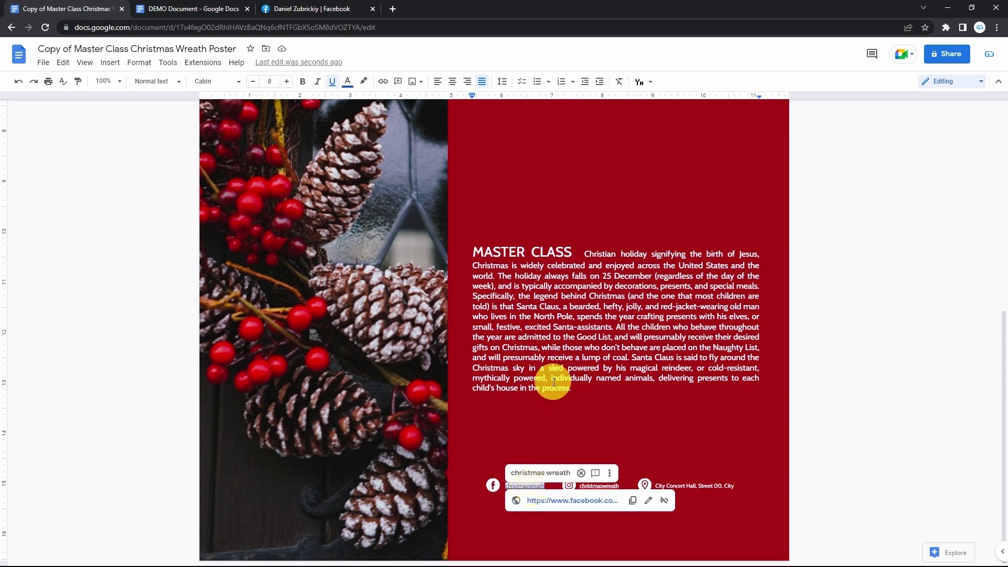
left_click(528, 487)
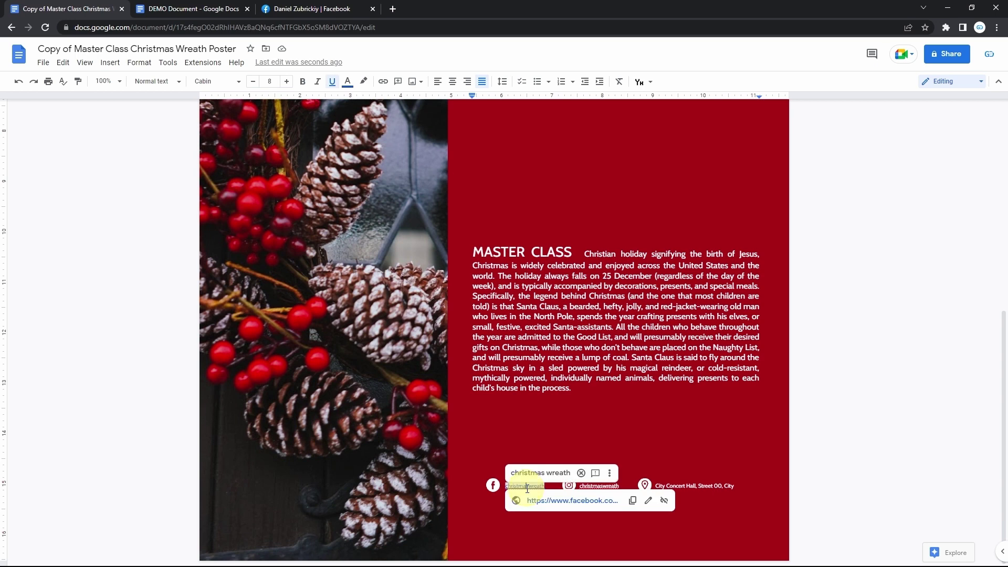
left_click(562, 501)
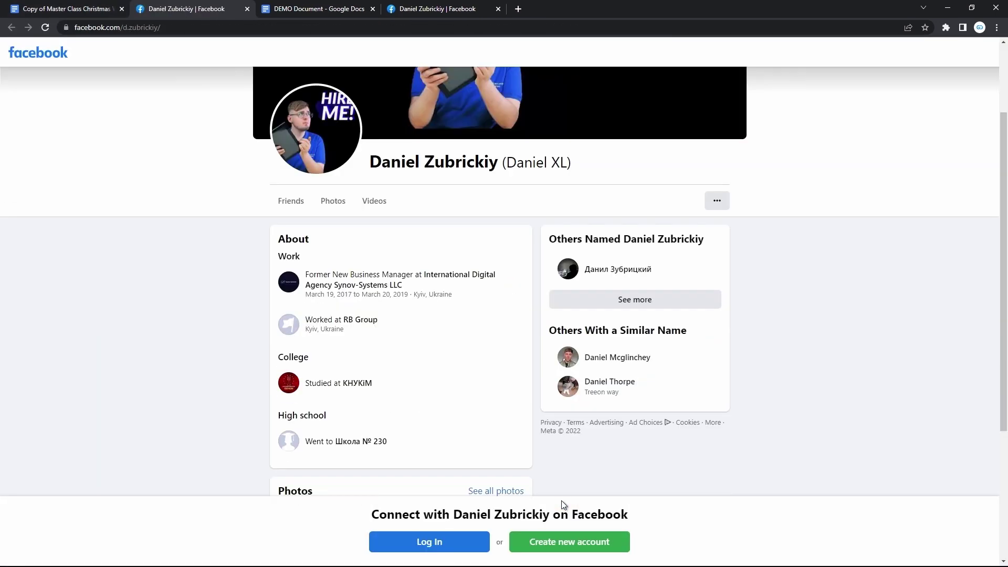
key("ctrl+w")
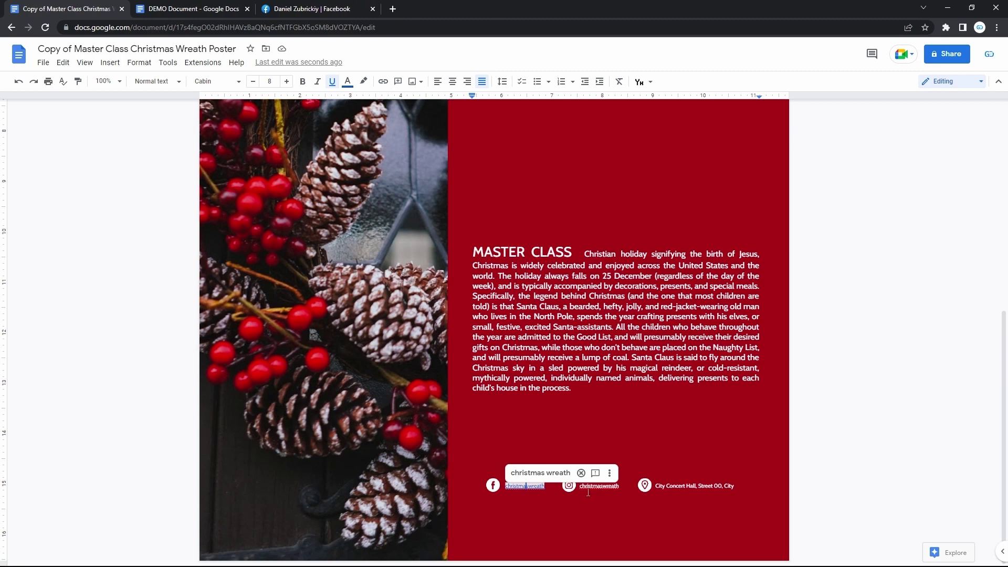
- Dismiss the body spelling suggestion and check the Instagram and address footer text
left_click(593, 488)
left_click(617, 383)
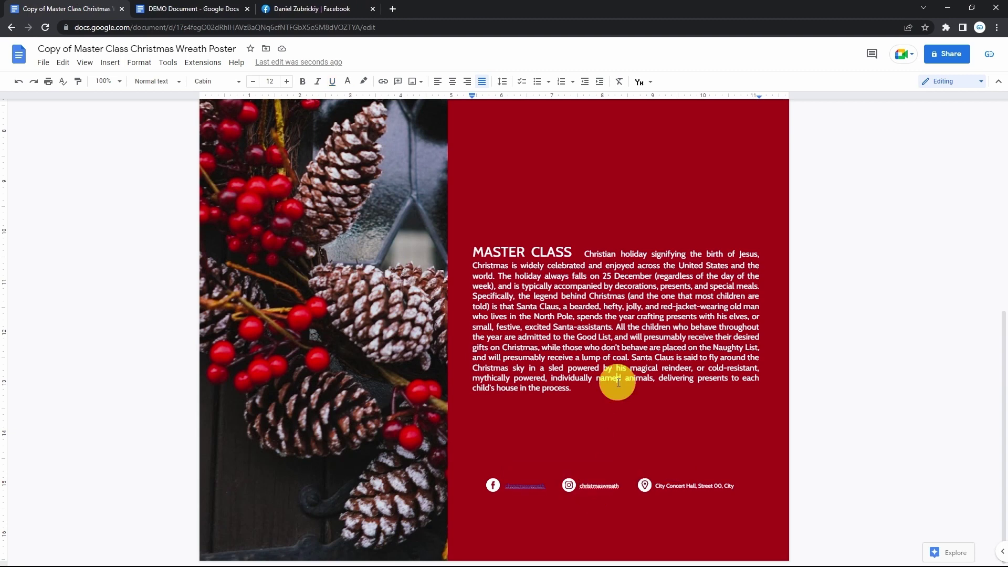
left_click(677, 487)
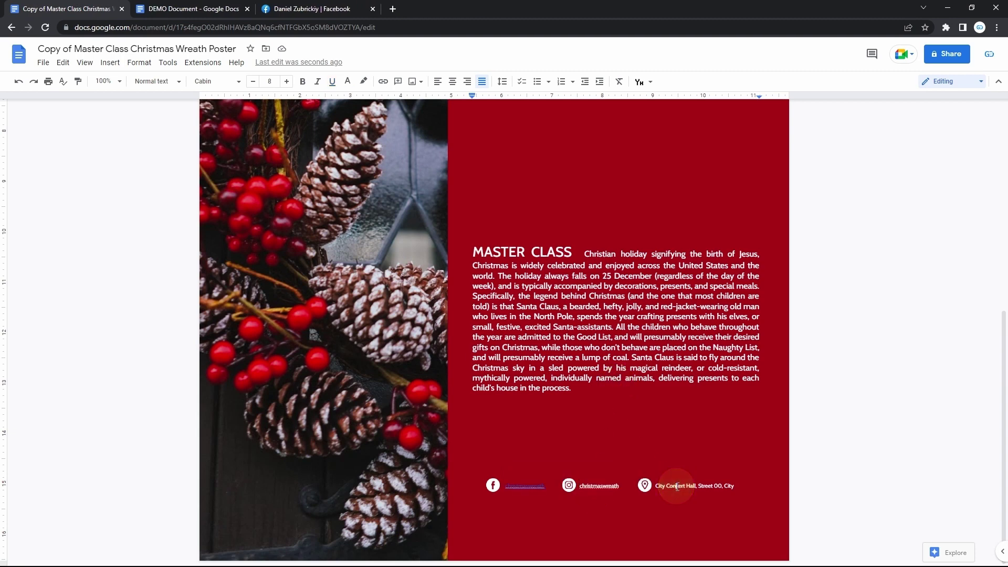
left_click(739, 488)
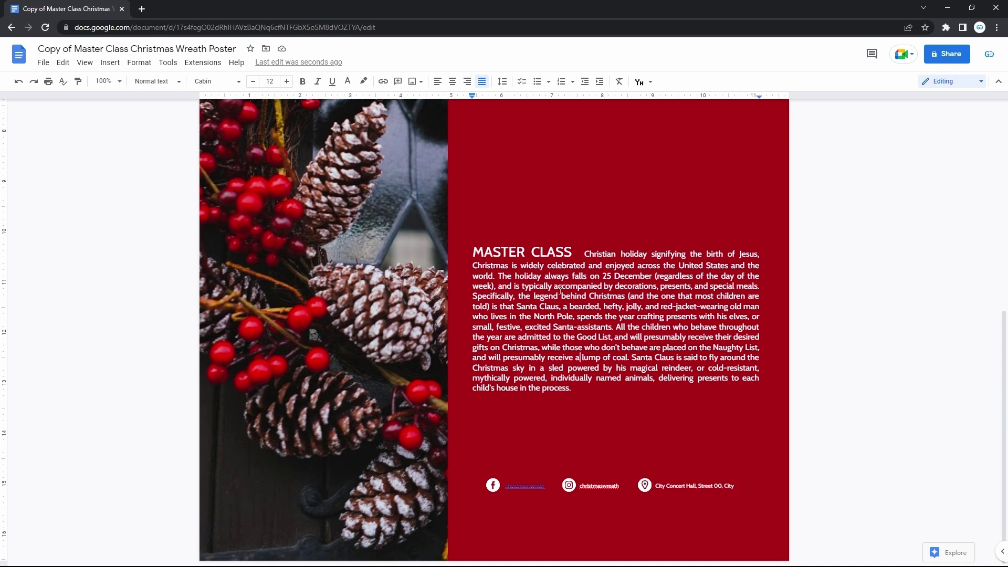
- Set the page colour to magenta in Page setup
scroll(561, 289, "up", 3)
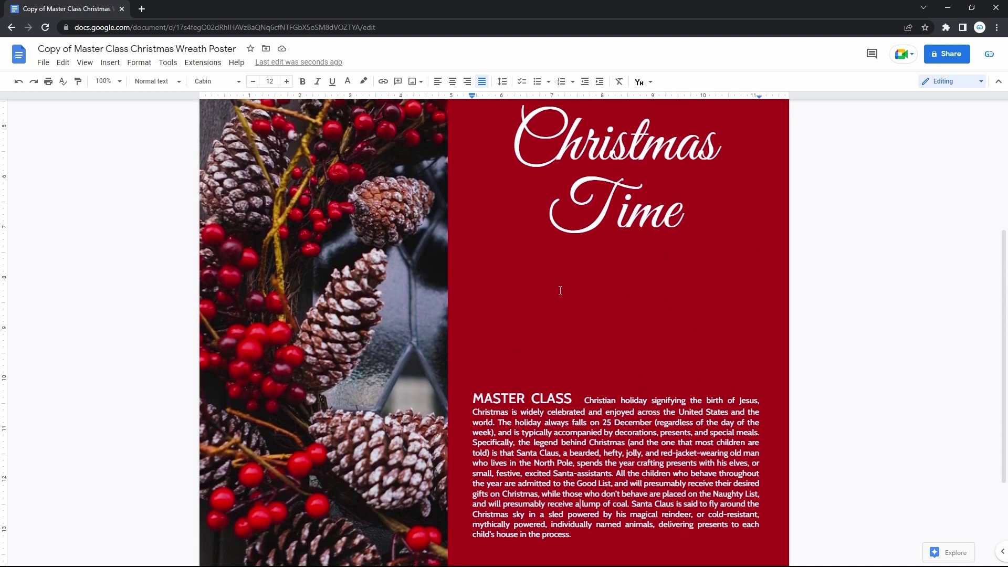
scroll(561, 291, "up", 3)
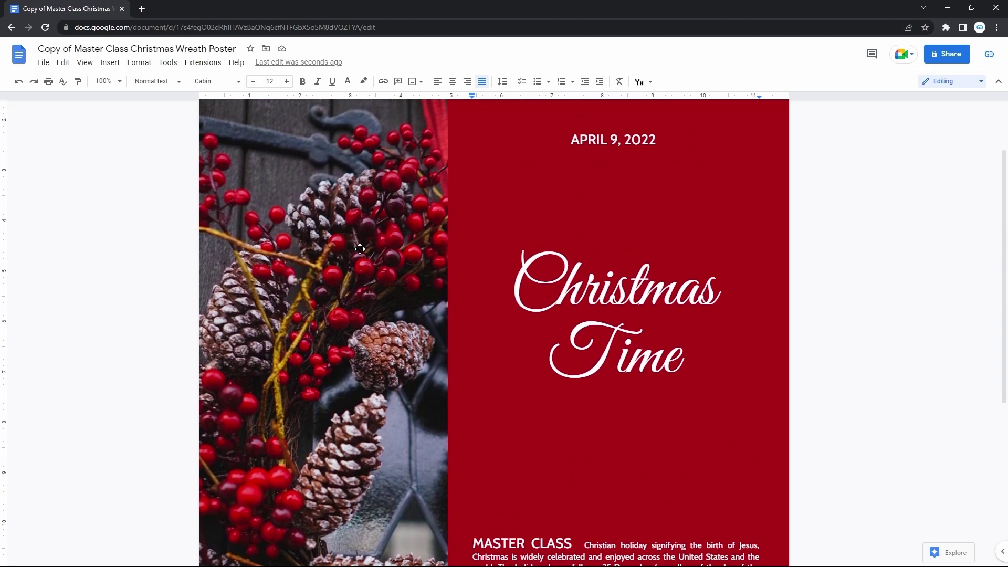
left_click(43, 63)
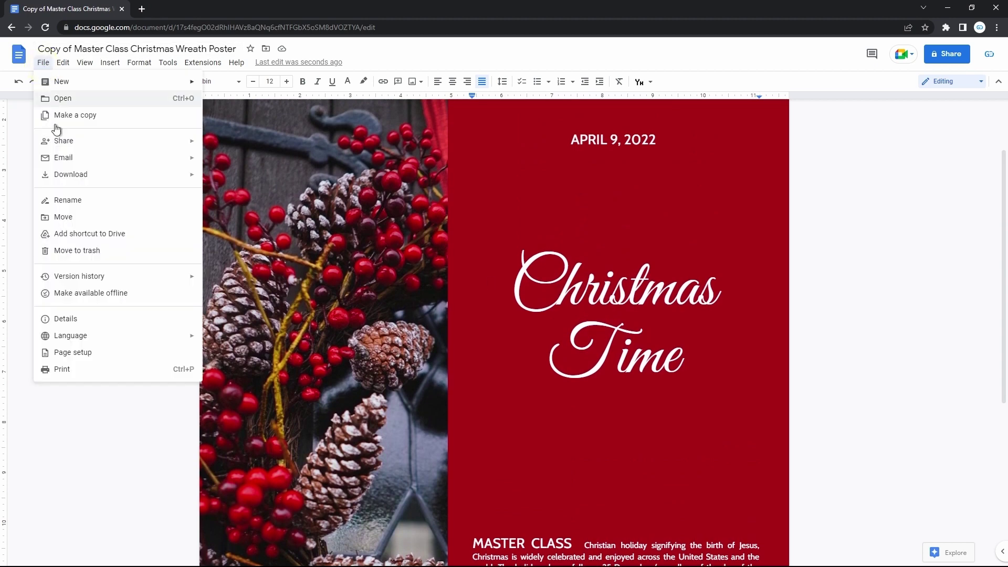
left_click(110, 358)
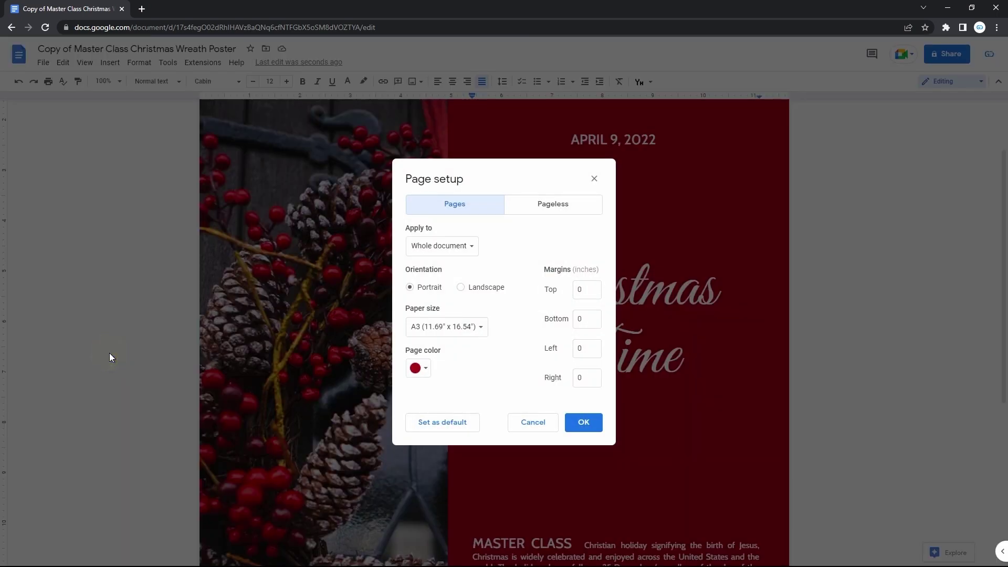
double_click(417, 348)
left_click(418, 367)
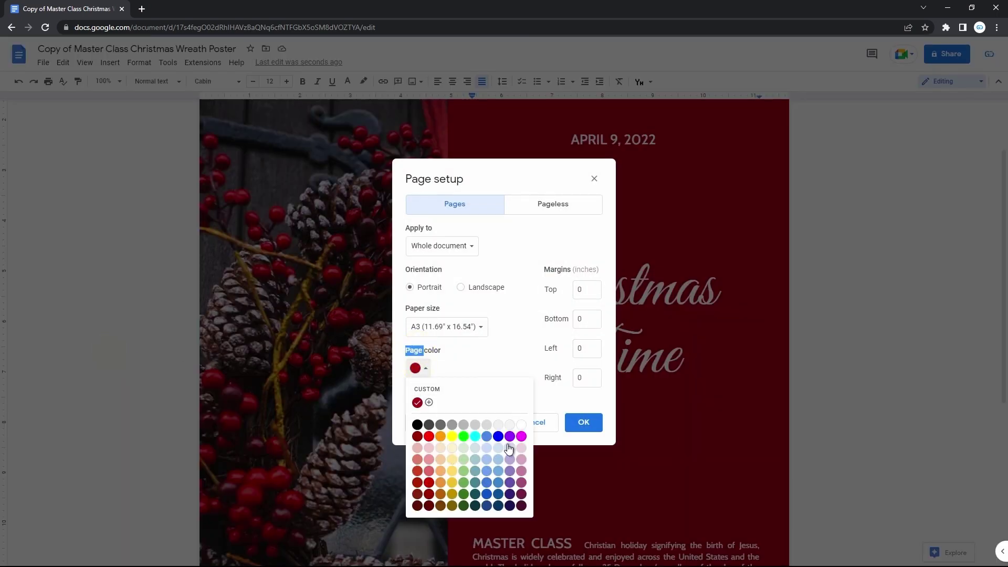
left_click(522, 482)
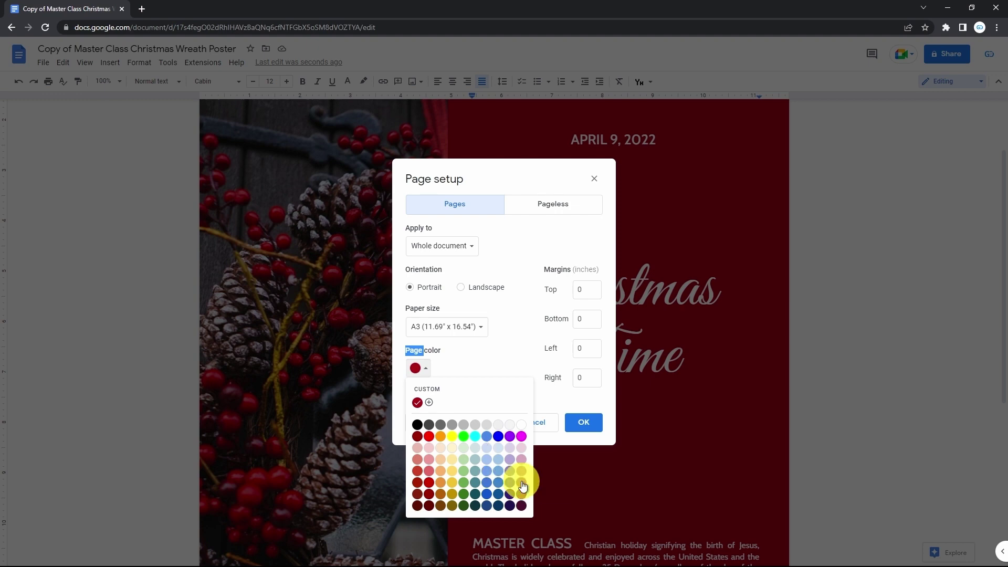
left_click(588, 427)
- Delete the wreath photo from the left side of the poster
left_click(638, 337)
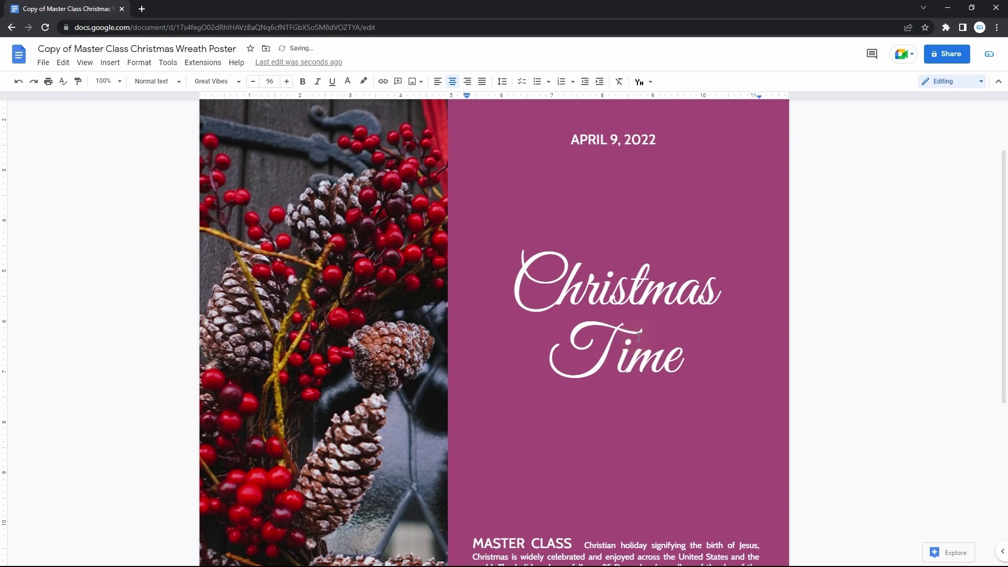
left_click(380, 296)
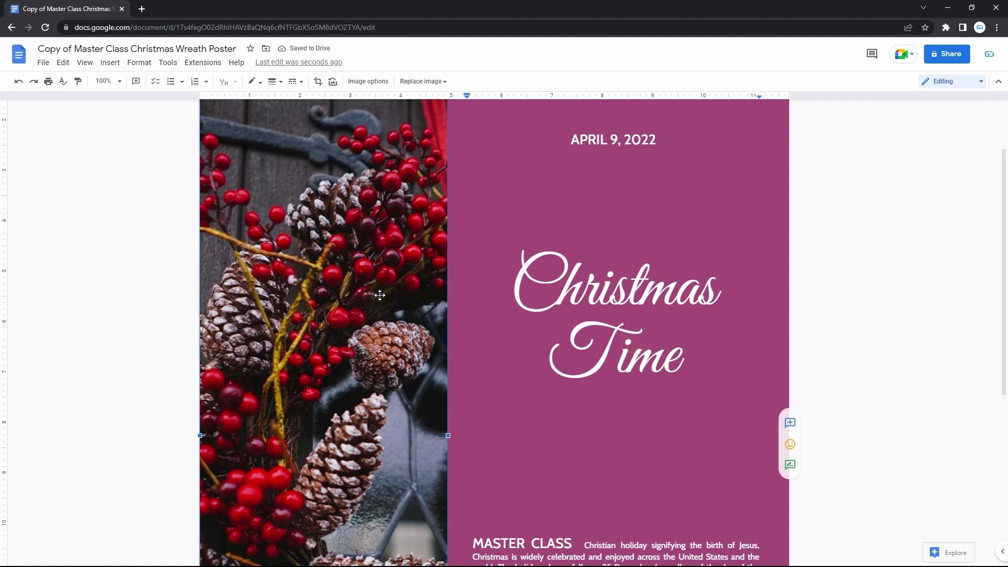
key("Delete")
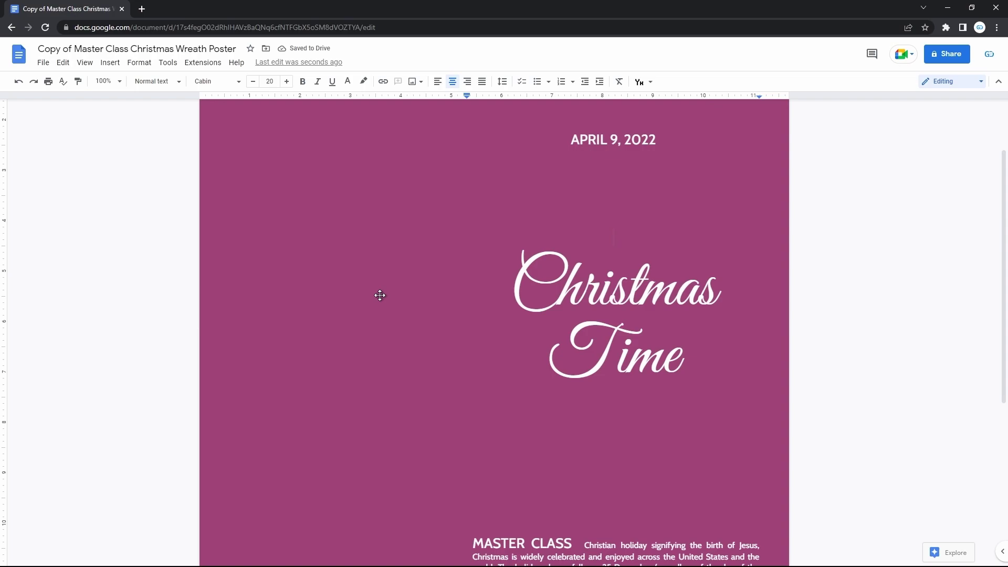
key("ctrl+t")
- Search Google Images for 'christmas tree' and save the Creative Christmas Tree photo to Downloads
type("chri")
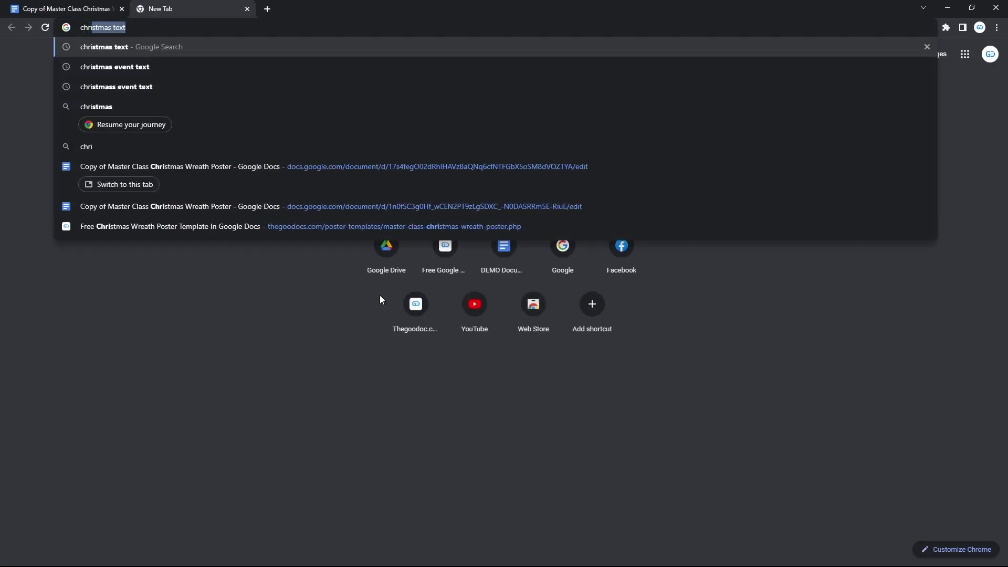
type("stmas tre")
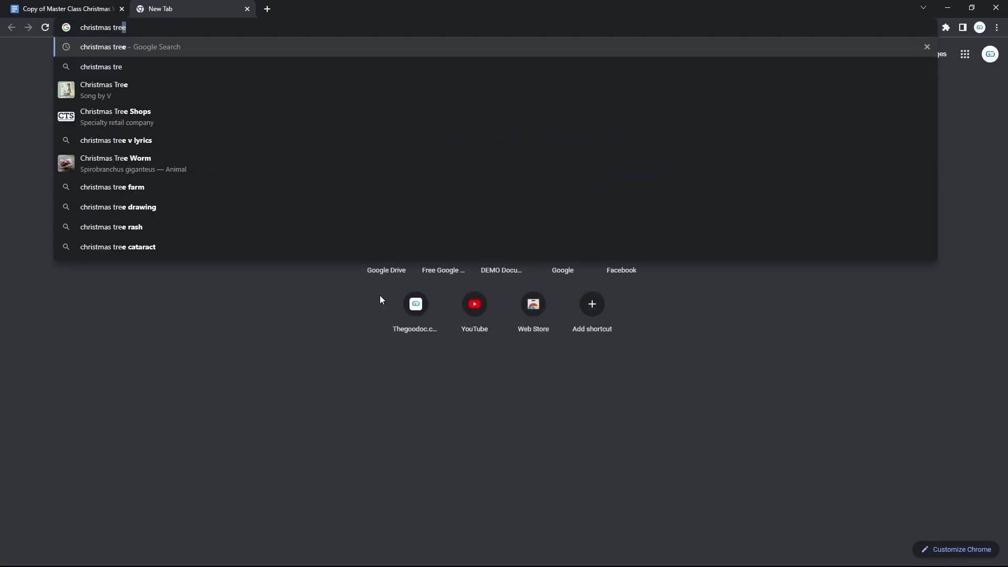
key("Return")
left_click(157, 102)
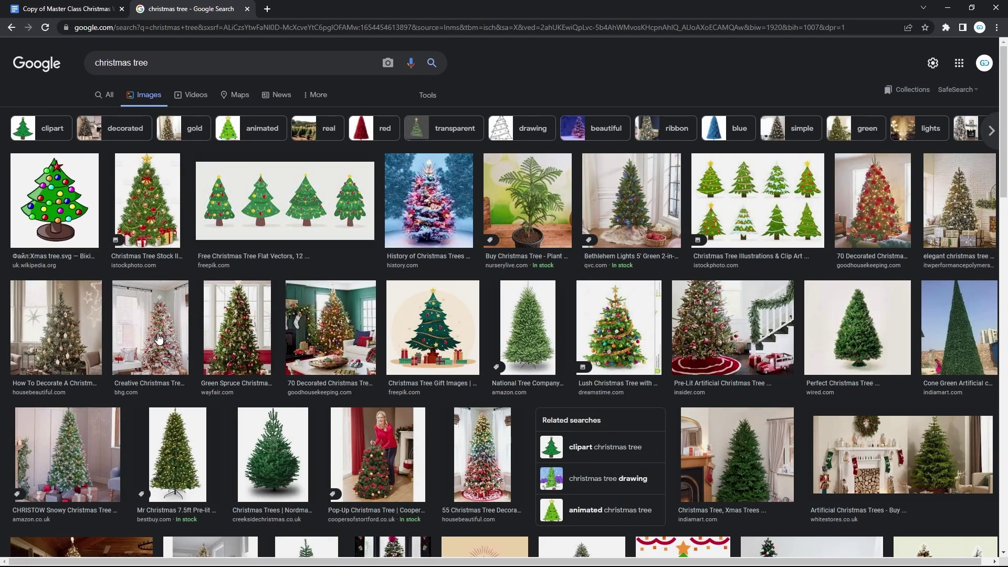
left_click(158, 341)
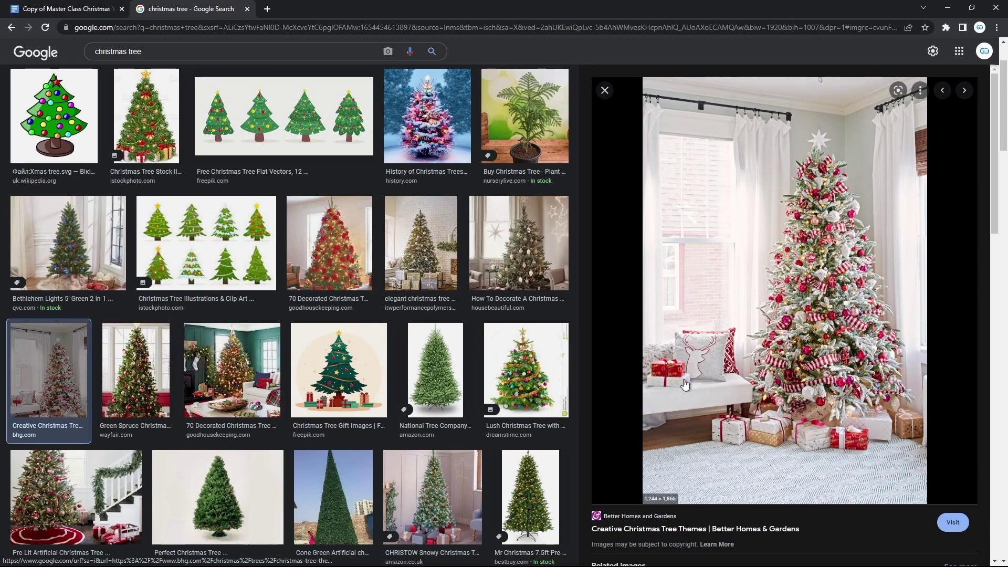
right_click(704, 374)
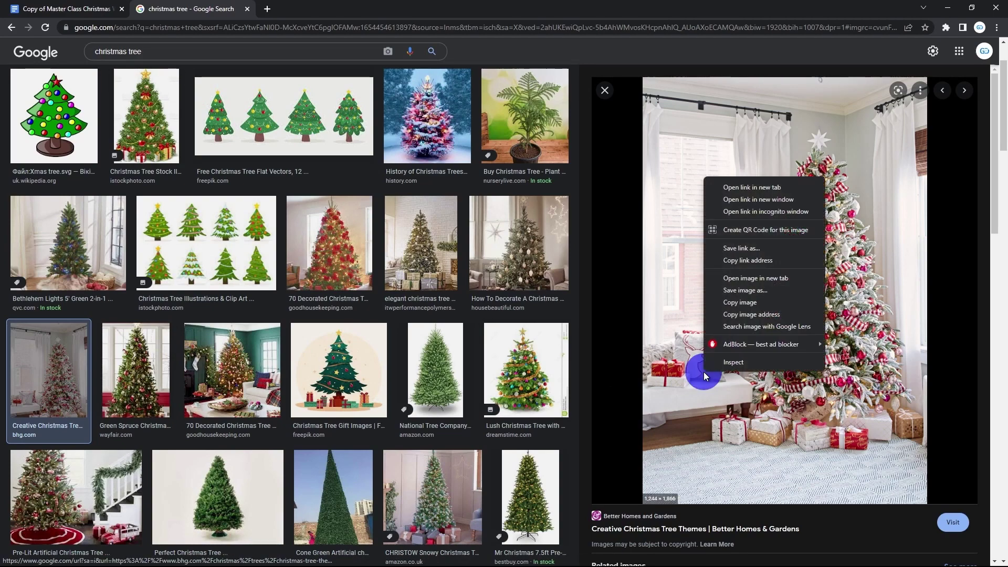
left_click(760, 291)
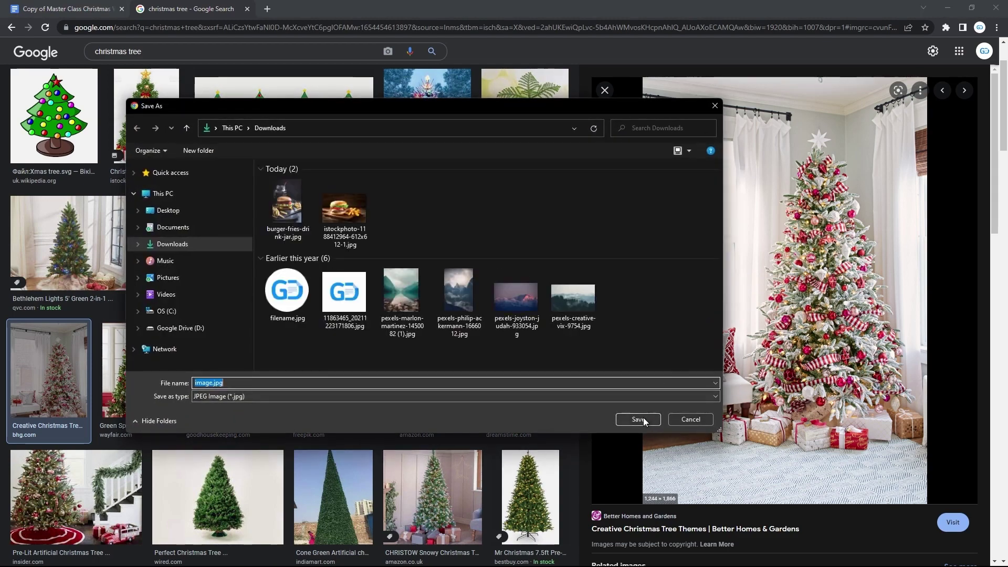
left_click(642, 419)
- Open the Downloads folder and drag image.jpg into the poster document
key("super+e")
left_click(591, 234)
double_click(591, 235)
left_click(342, 258)
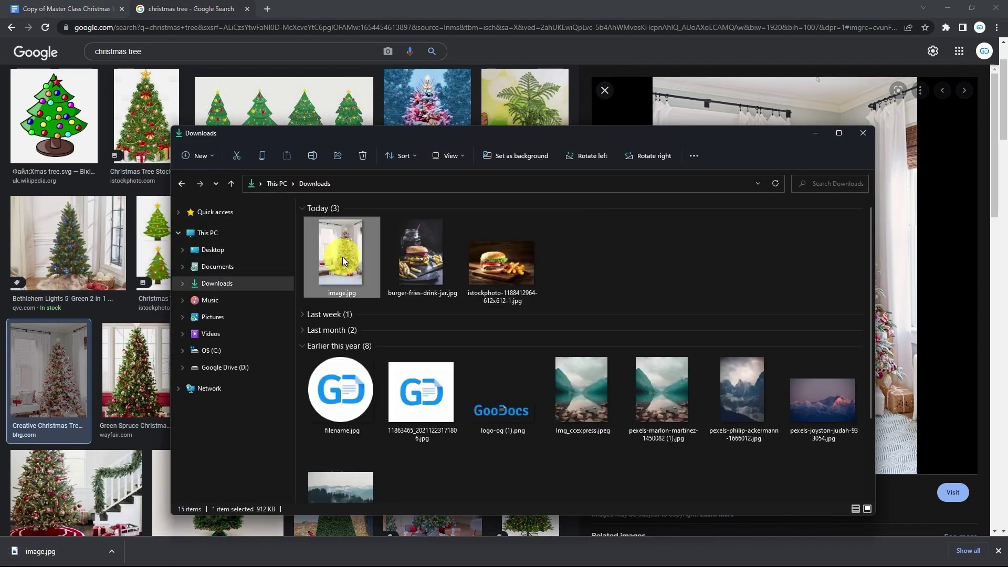
key("alt+Tab")
key("ctrl+1")
key("alt+Tab")
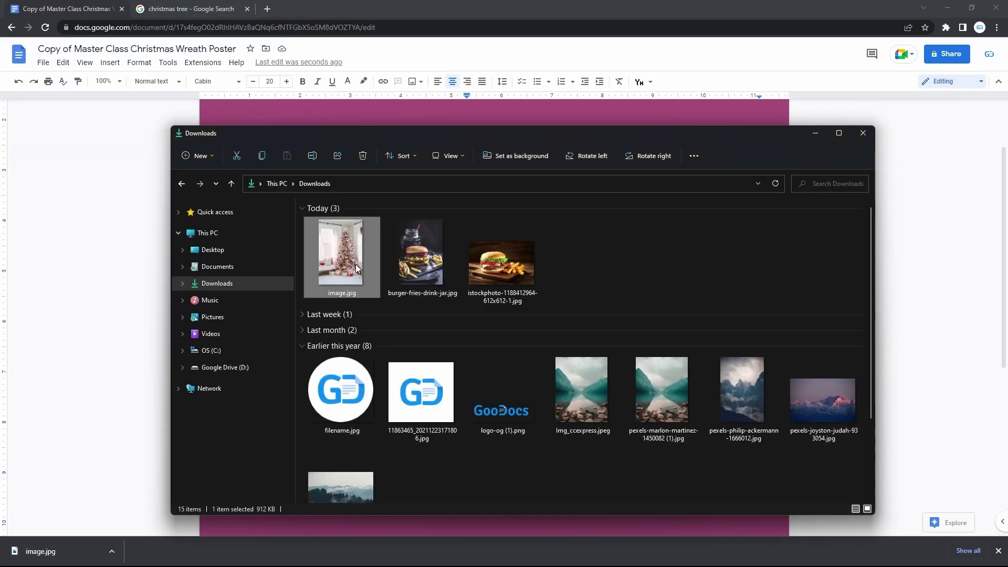
left_click_drag(355, 263, 430, 247)
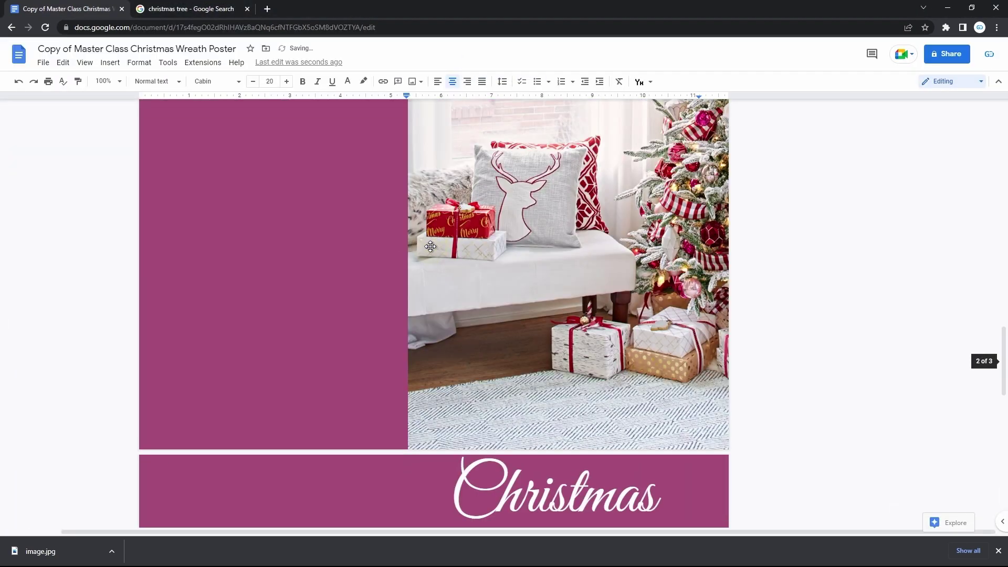
- Set the tree photo to 'In front of text' with 'Fix position on page'
scroll(430, 247, "up", 10)
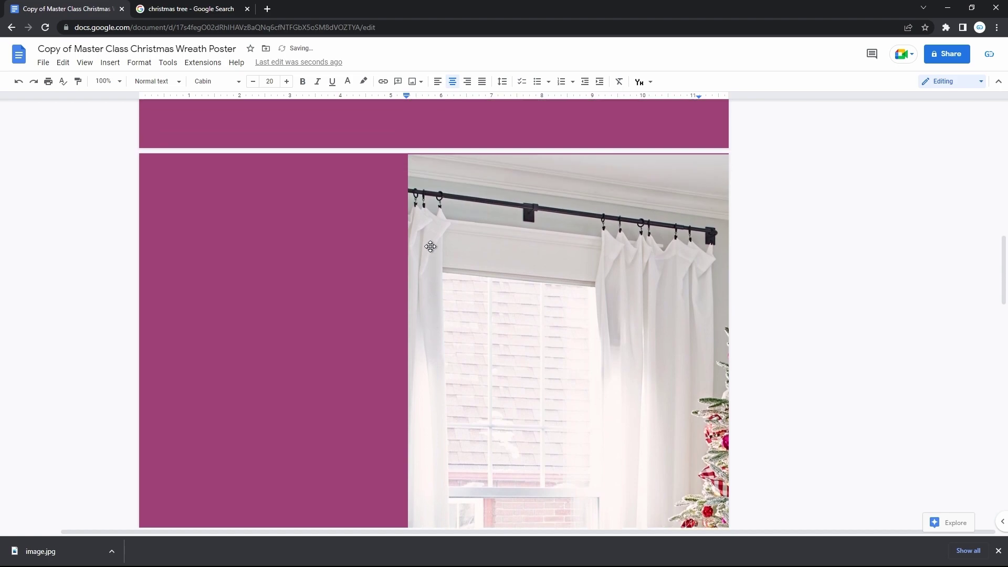
left_click(532, 349)
scroll(532, 350, "down", 10)
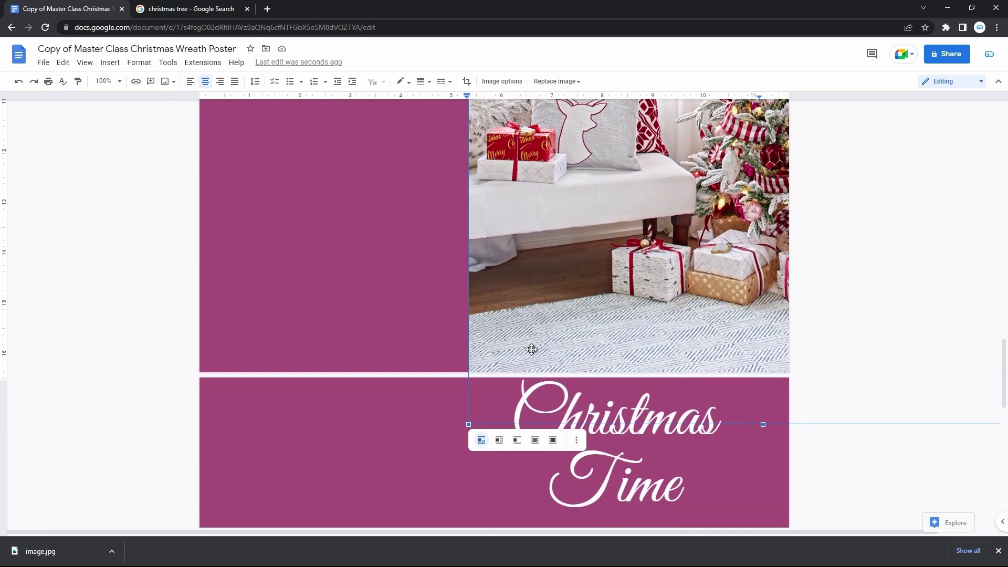
scroll(532, 349, "down", 2)
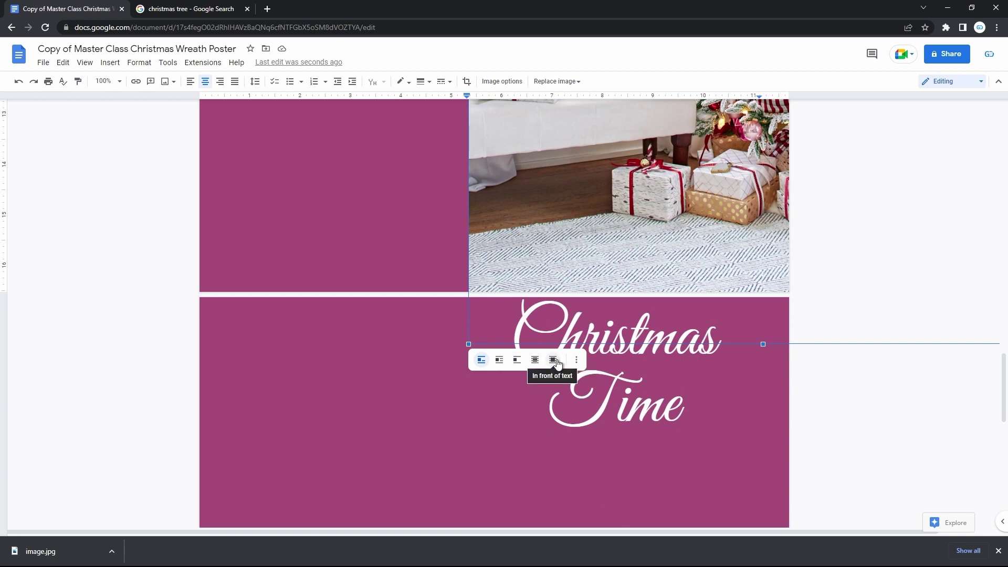
left_click(554, 360)
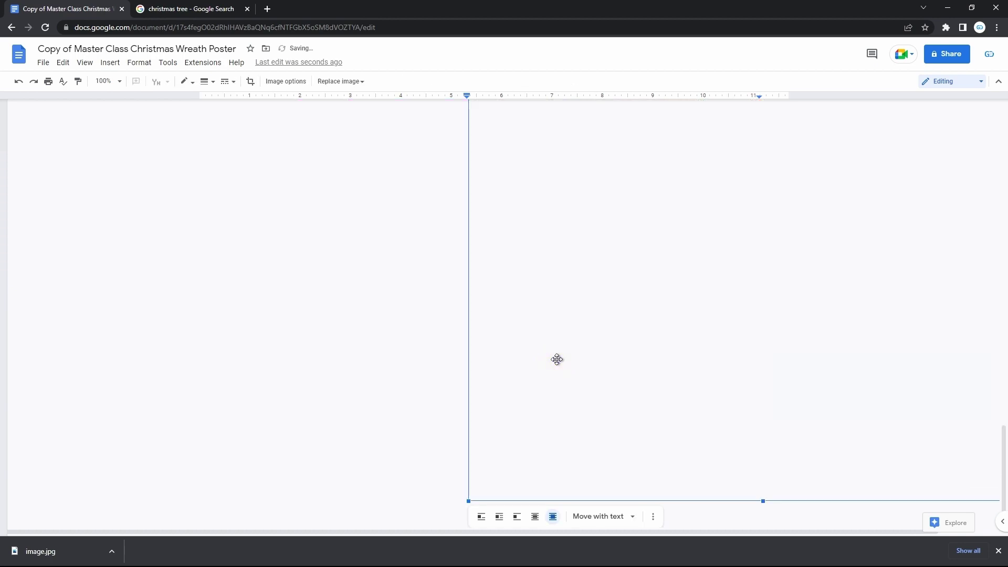
left_click(600, 518)
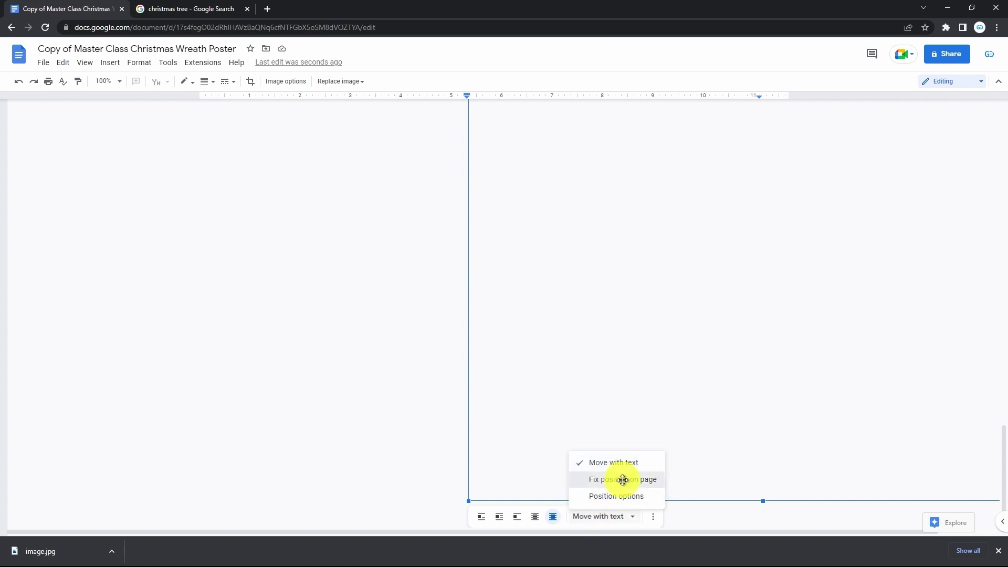
left_click(623, 481)
- Shrink the tree photo and place it at the poster's top-left beside the Christmas Time title
scroll(638, 251, "up", 10)
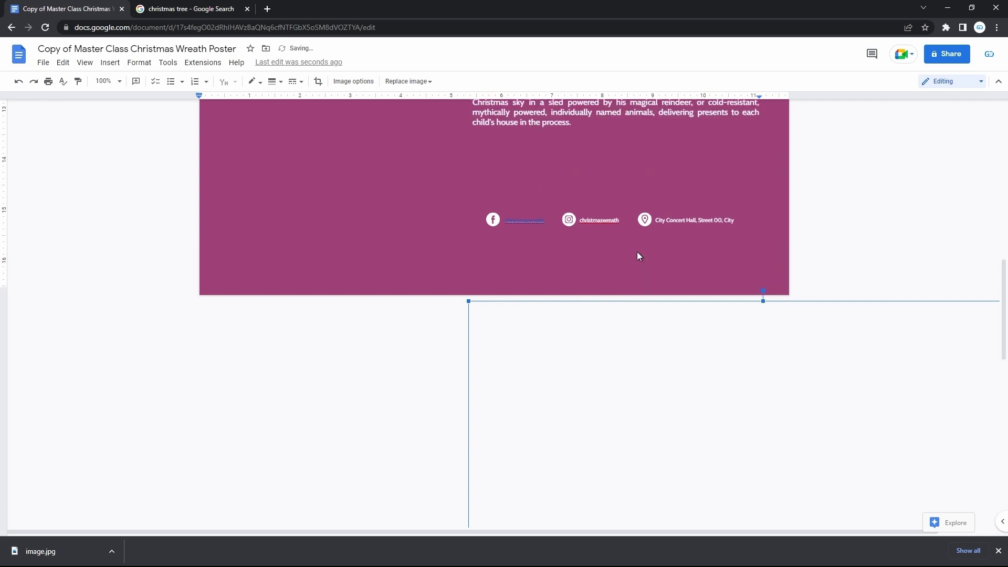
left_click_drag(637, 360, 439, 162)
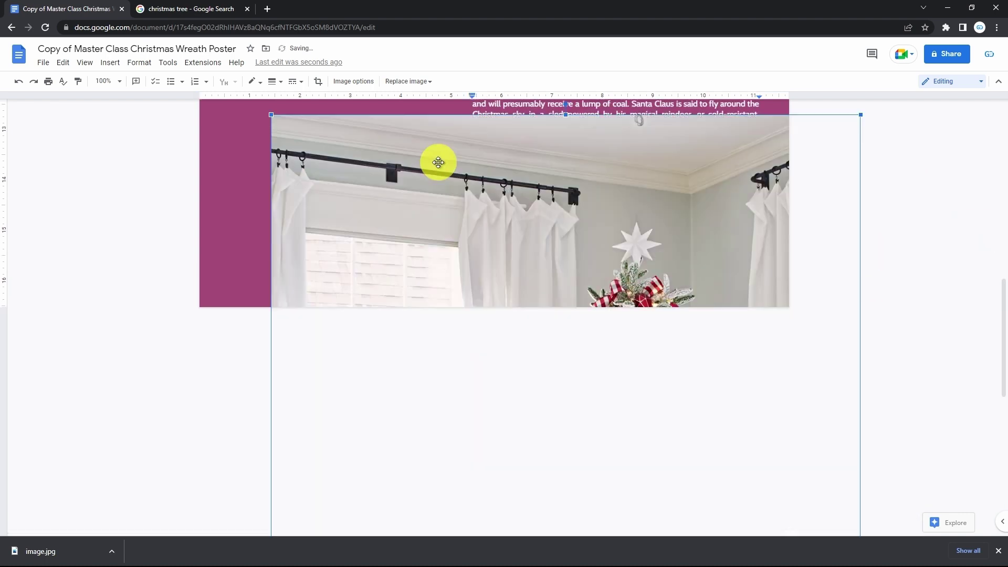
left_click_drag(860, 115, 704, 272)
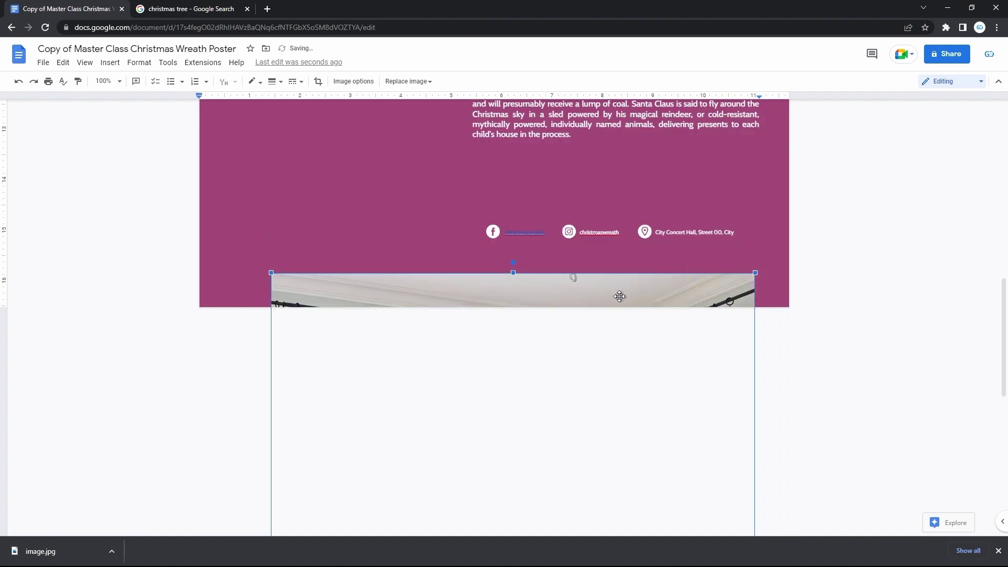
left_click_drag(619, 293, 539, 141)
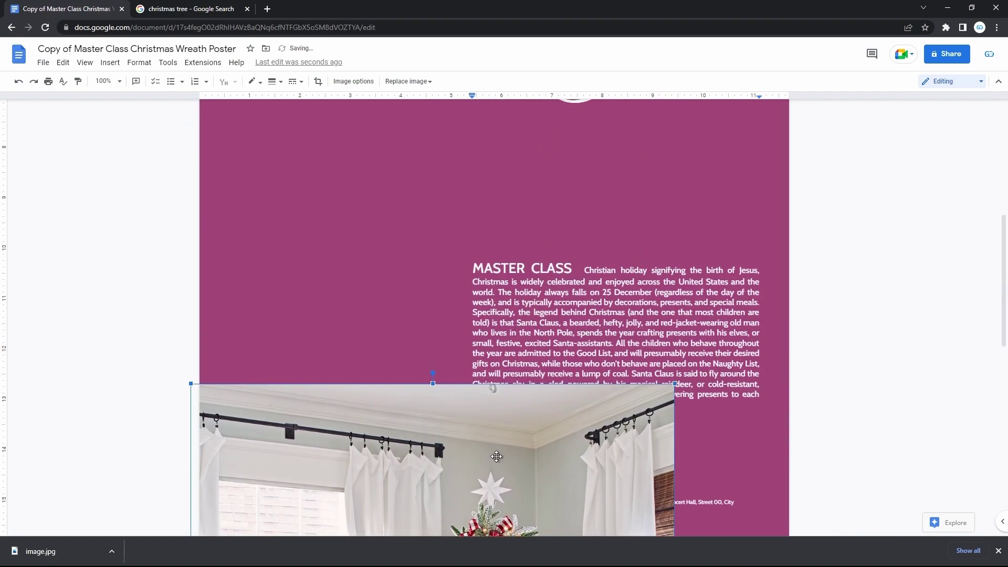
left_click_drag(496, 457, 468, 175)
left_click_drag(461, 469, 436, 147)
left_click(413, 213)
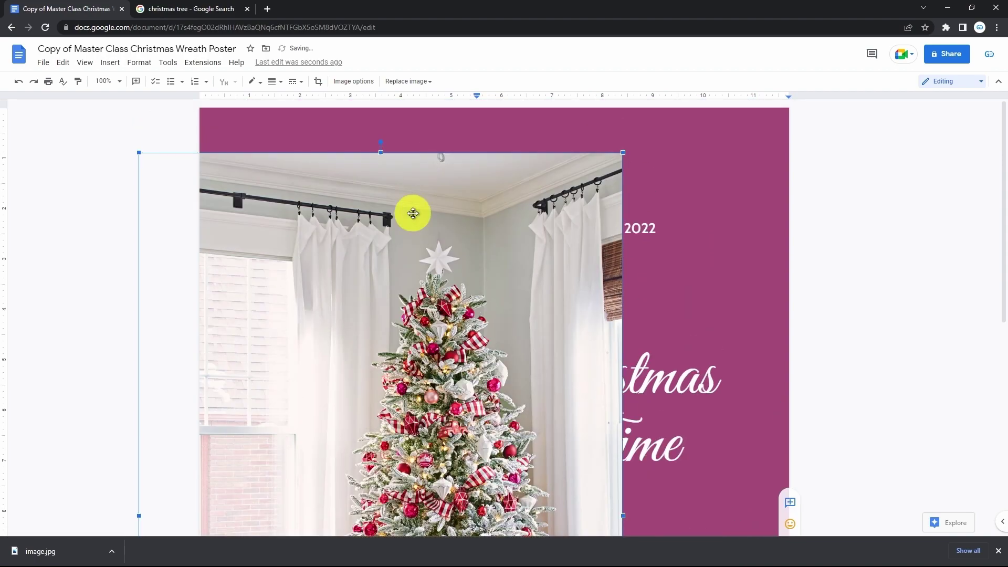
left_click_drag(413, 213, 403, 102)
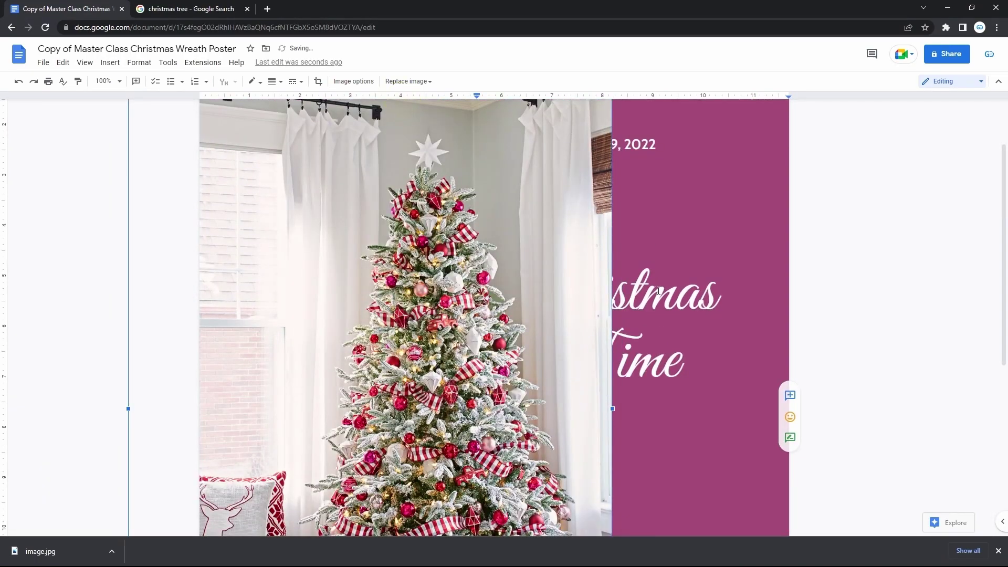